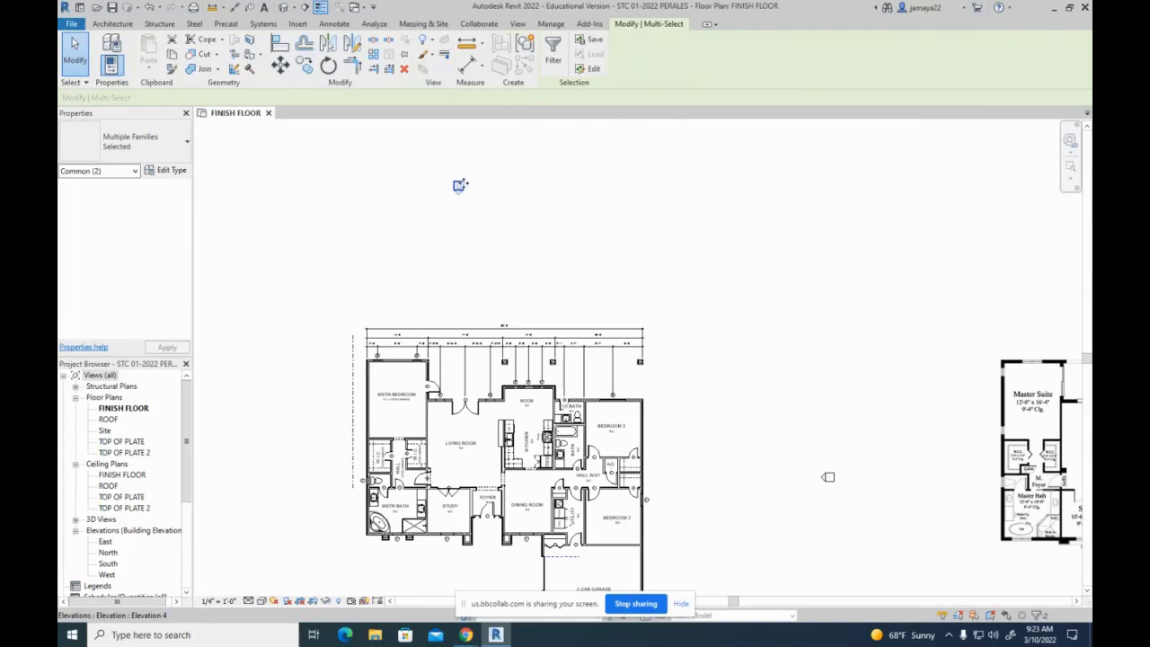
Move the elevation marker above the house straight down, close to the overall dimension string
{"action": "mouse_move", "coordinate": [460, 183]}
{"action": "left_mouse_down"}
{"action": "mouse_move", "coordinate": [508, 280]}
{"action": "mouse_move", "coordinate": [469, 198]}
{"action": "left_mouse_up"}
{"action": "key", "text": "ctrl+z"}
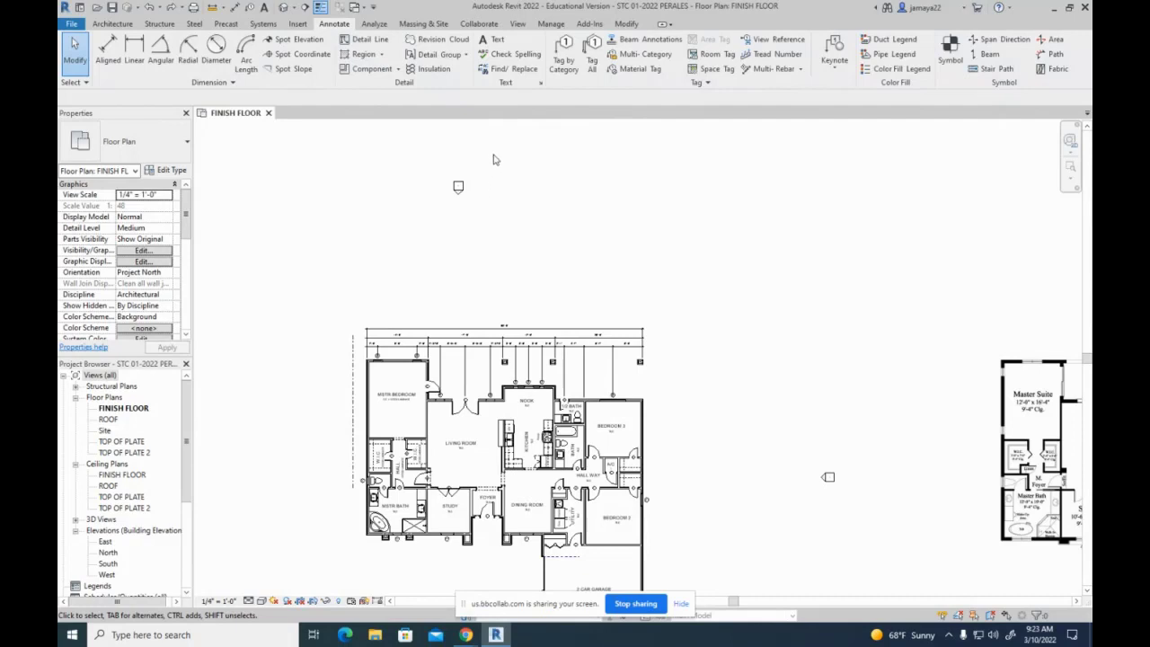
{"action": "left_click_drag", "start_coordinate": [430, 156], "coordinate": [509, 263]}
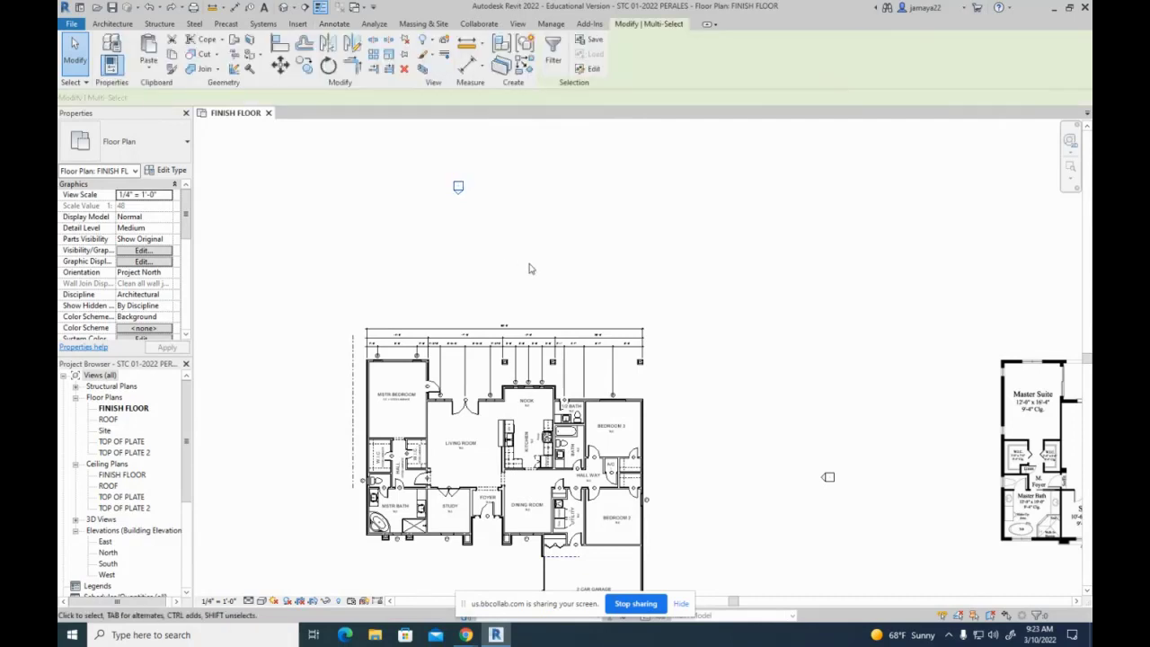
{"action": "left_click", "coordinate": [280, 65]}
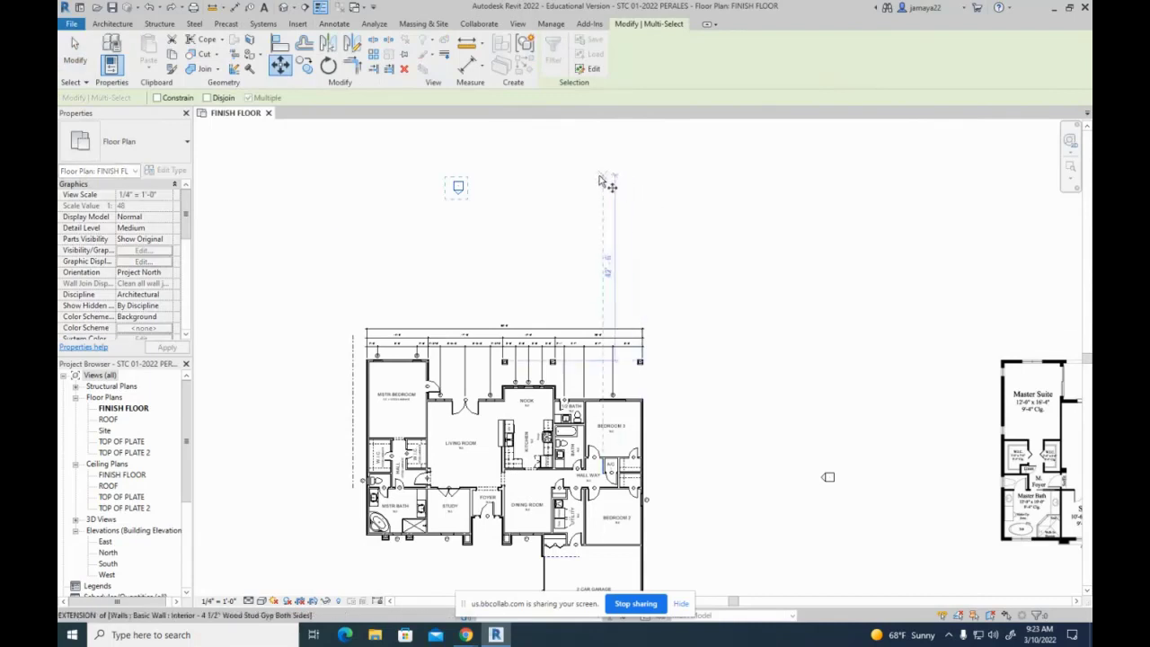
{"action": "left_click", "coordinate": [719, 199]}
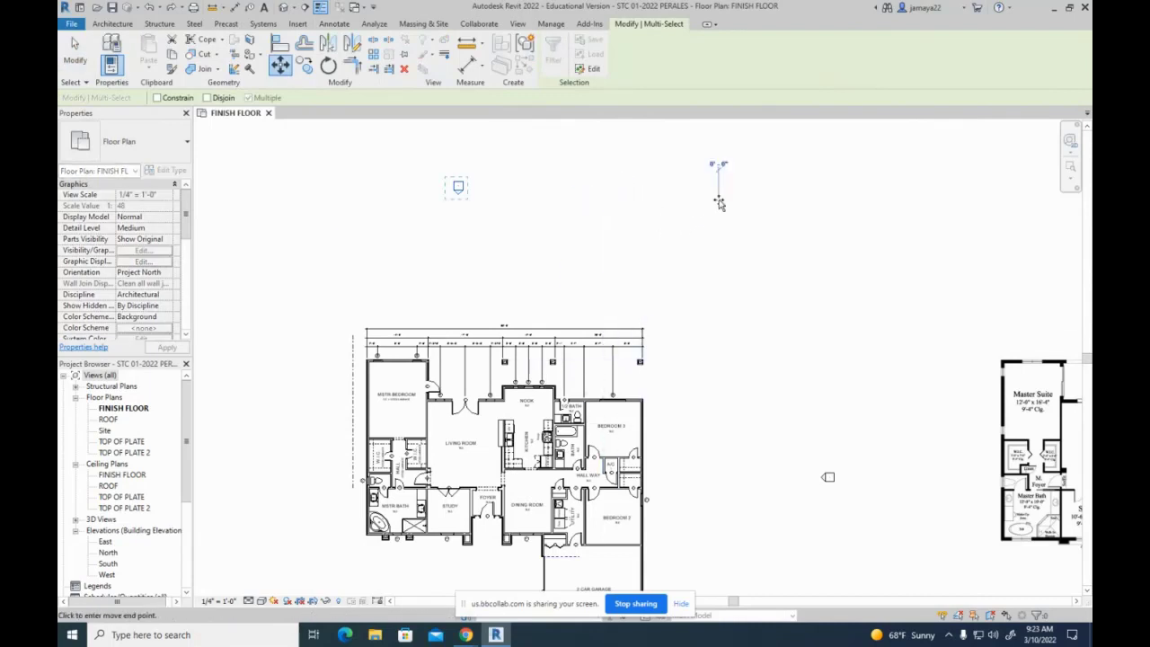
{"action": "left_click", "coordinate": [719, 313]}
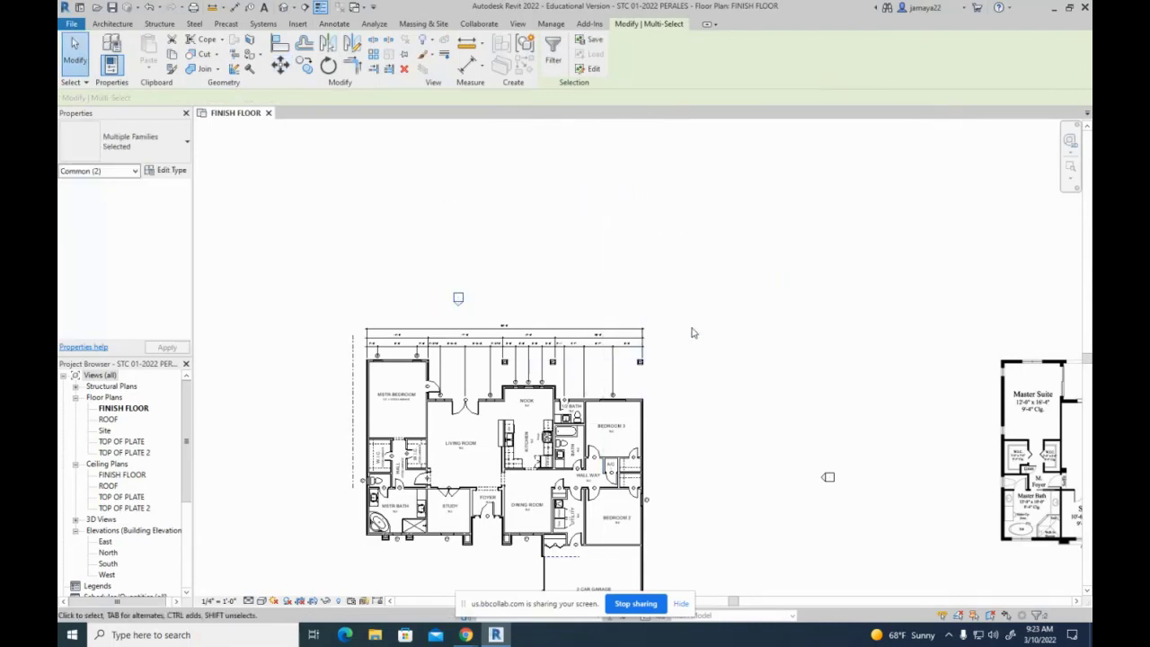
Move the elevation marker below the house straight up, closer to the garage
{"action": "scroll", "coordinate": [481, 385], "scroll_direction": "up", "scroll_amount": 3}
{"action": "scroll", "coordinate": [492, 330], "scroll_direction": "down", "scroll_amount": 2}
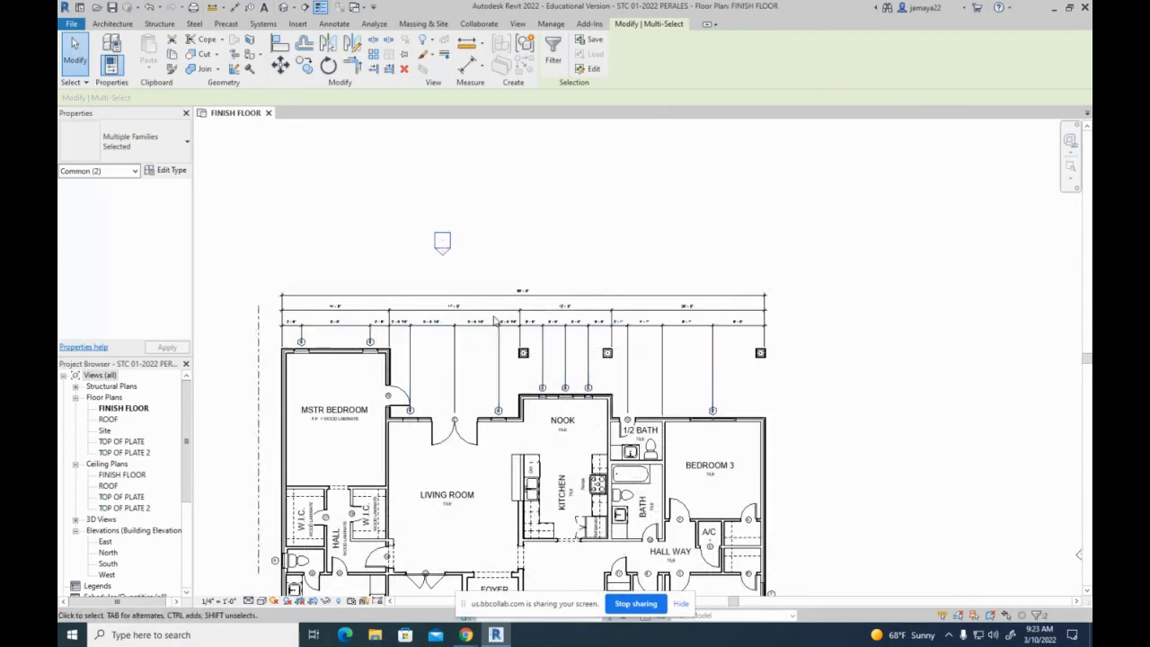
{"action": "scroll", "coordinate": [494, 326], "scroll_direction": "up", "scroll_amount": 2}
{"action": "scroll", "coordinate": [496, 319], "scroll_direction": "down", "scroll_amount": 3}
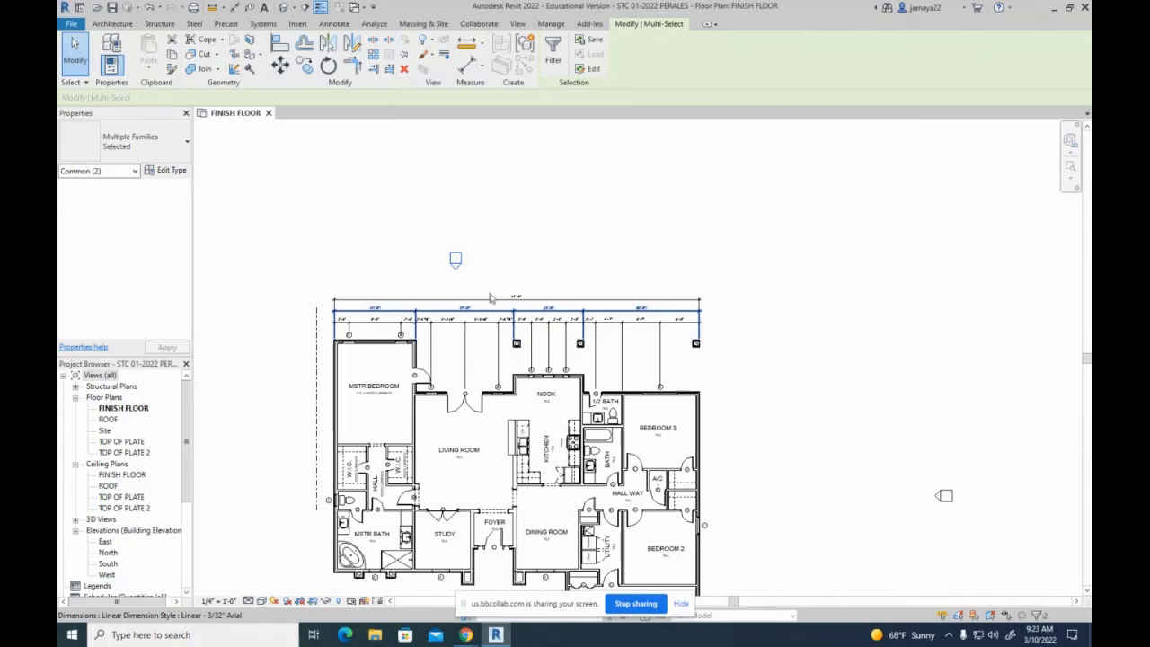
{"action": "scroll", "coordinate": [485, 280], "scroll_direction": "up", "scroll_amount": 2}
{"action": "scroll", "coordinate": [488, 265], "scroll_direction": "down", "scroll_amount": 4}
{"action": "middle_click_drag", "start_coordinate": [523, 404], "coordinate": [514, 305]}
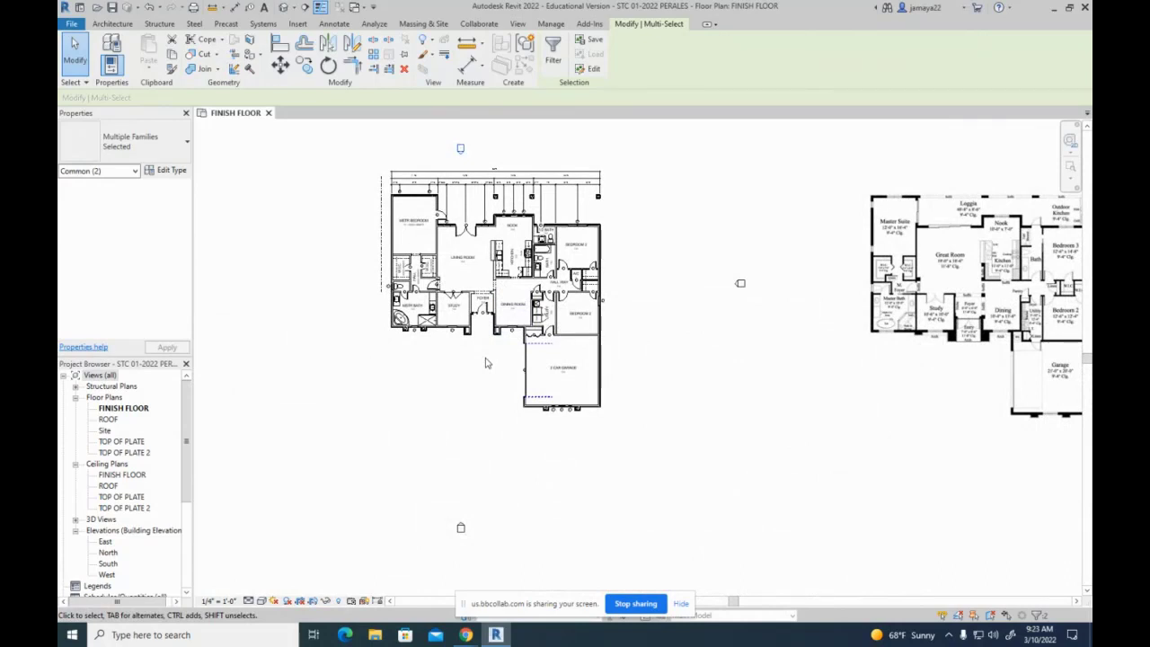
{"action": "left_click_drag", "start_coordinate": [480, 563], "coordinate": [428, 513]}
{"action": "left_click", "coordinate": [281, 65]}
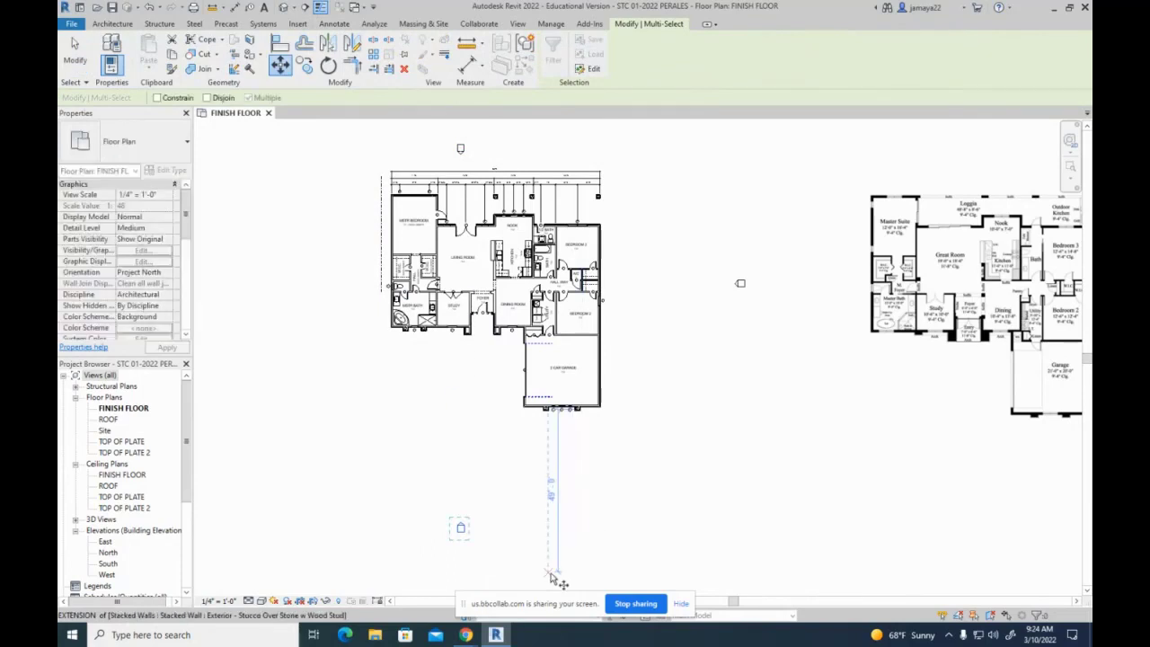
{"action": "left_click", "coordinate": [550, 572]}
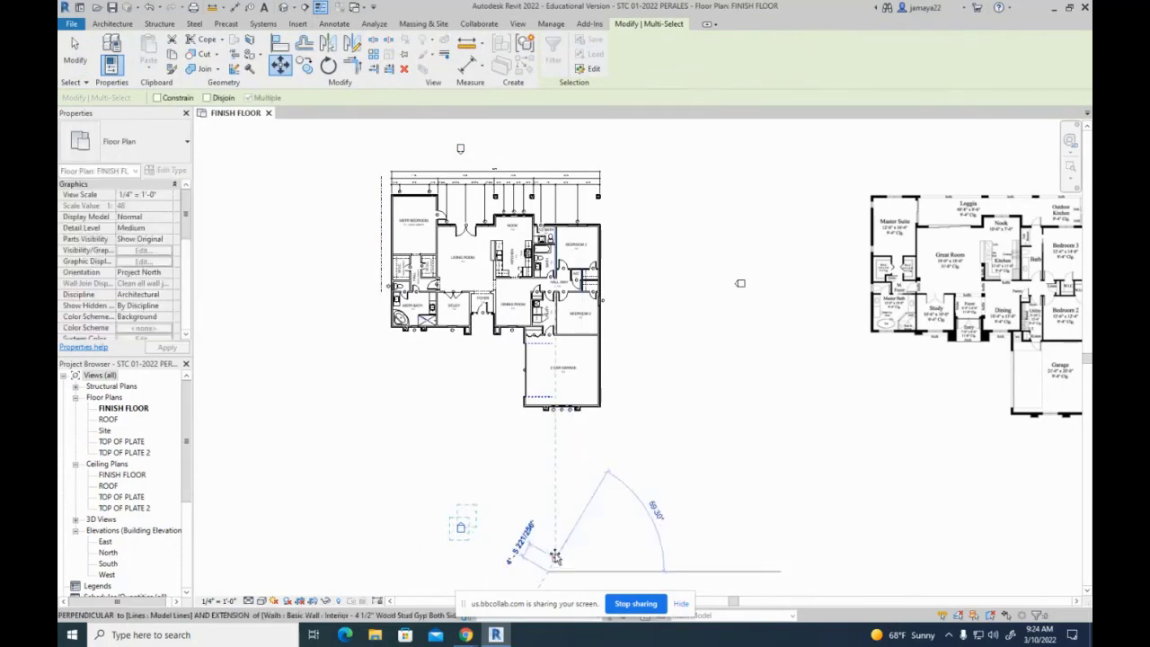
{"action": "left_click", "coordinate": [553, 506]}
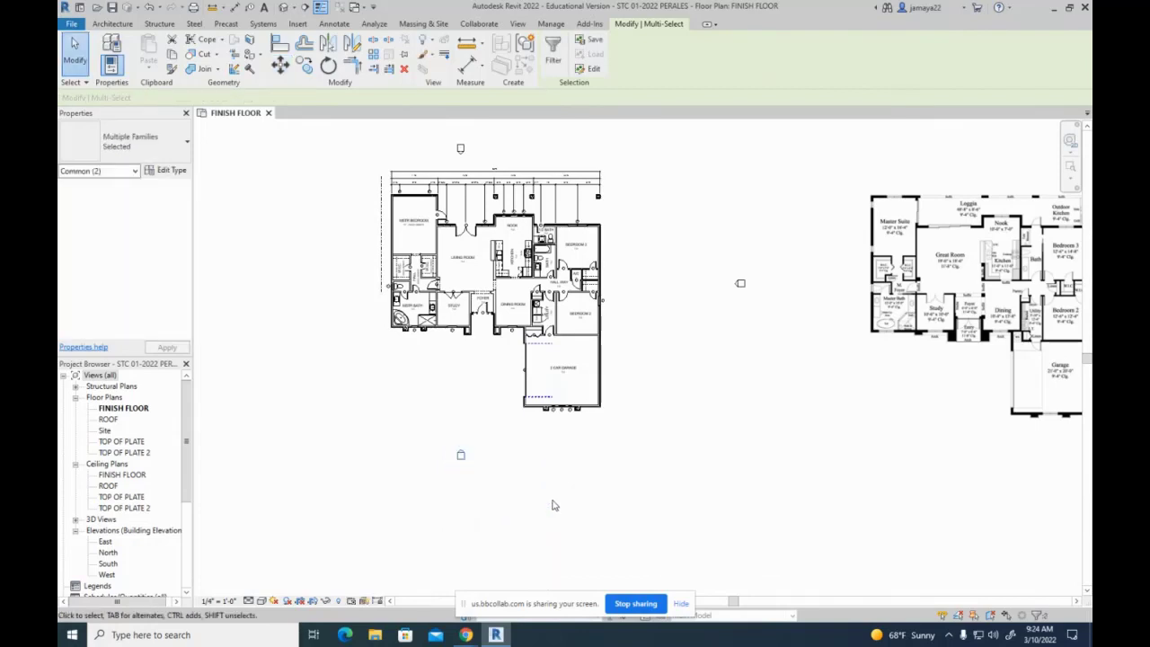
Shift the elevation markers above and below the house together horizontally to line up with the middle of the plan
{"action": "scroll", "coordinate": [462, 454], "scroll_direction": "up", "scroll_amount": 5}
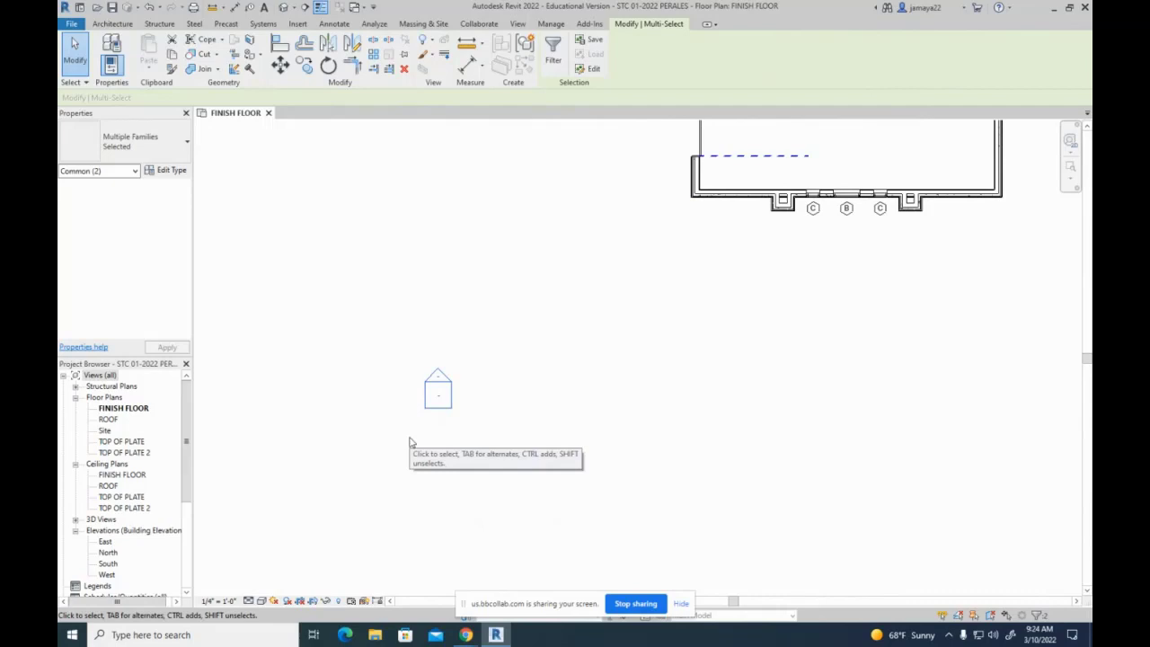
{"action": "scroll", "coordinate": [498, 445], "scroll_direction": "down", "scroll_amount": 5}
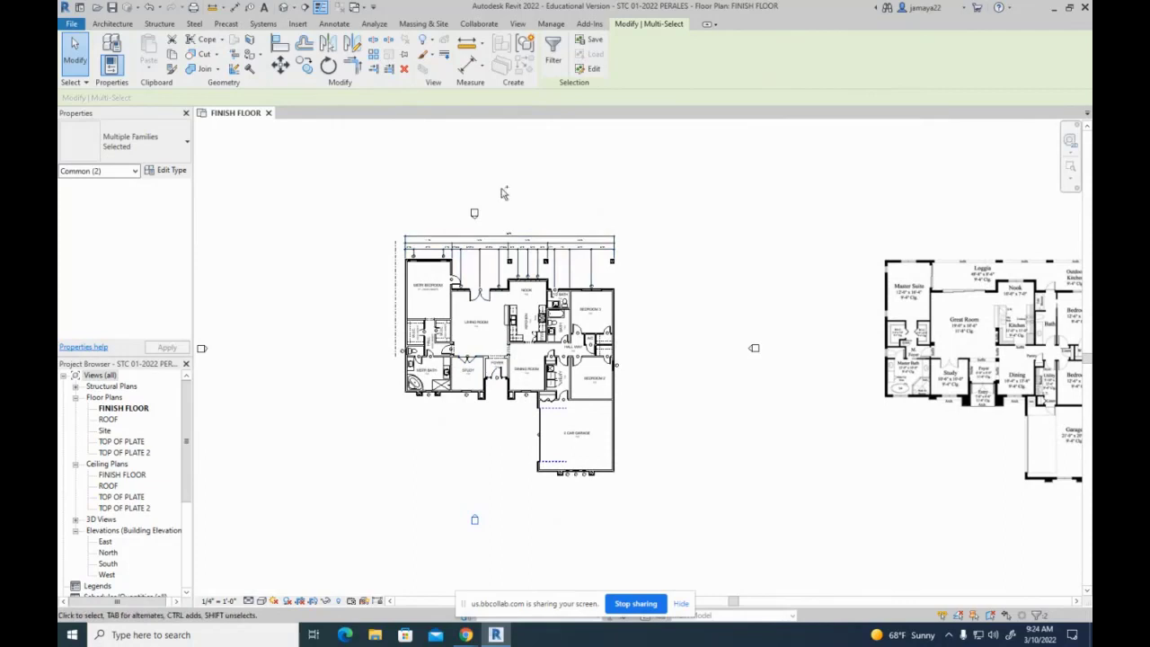
{"action": "left_click_drag", "start_coordinate": [488, 200], "coordinate": [458, 225], "text": "ctrl"}
{"action": "left_click", "coordinate": [280, 65]}
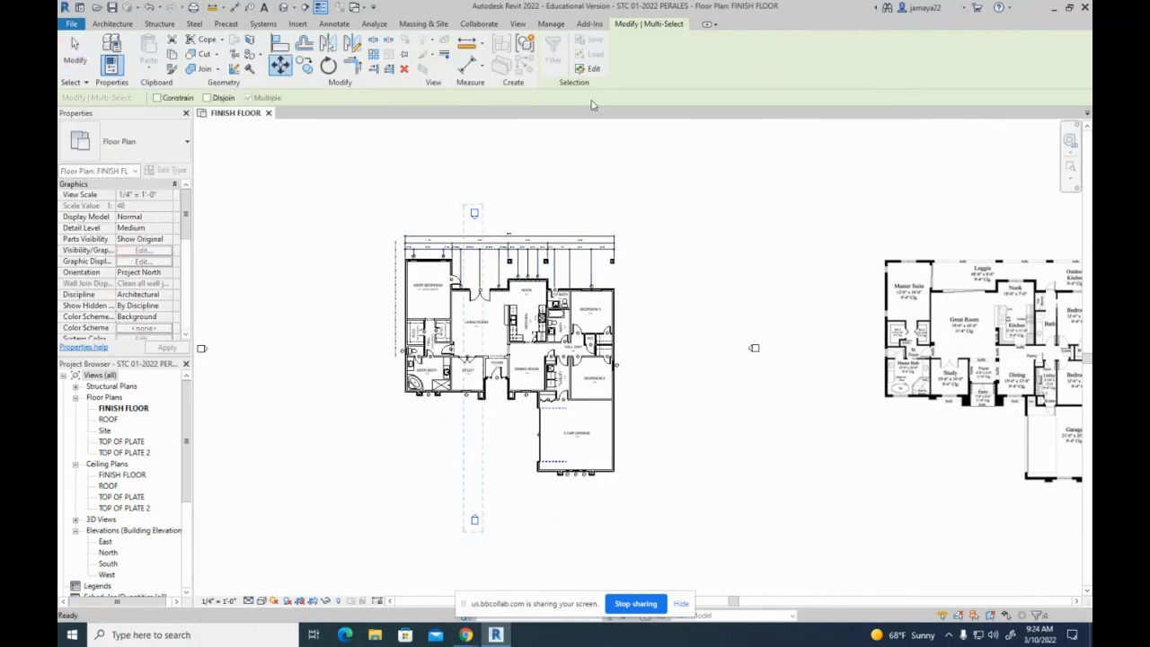
{"action": "scroll", "coordinate": [488, 210], "scroll_direction": "up", "scroll_amount": 4}
{"action": "scroll", "coordinate": [530, 224], "scroll_direction": "up", "scroll_amount": 2}
{"action": "left_click", "coordinate": [525, 220]}
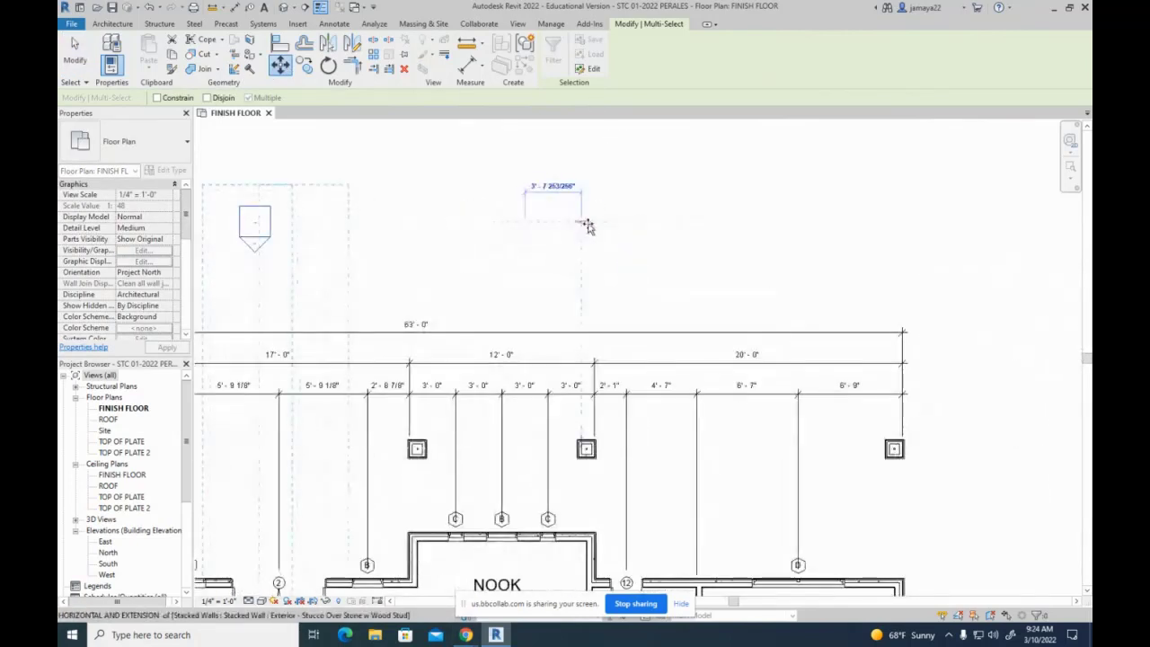
{"action": "left_click", "coordinate": [690, 221]}
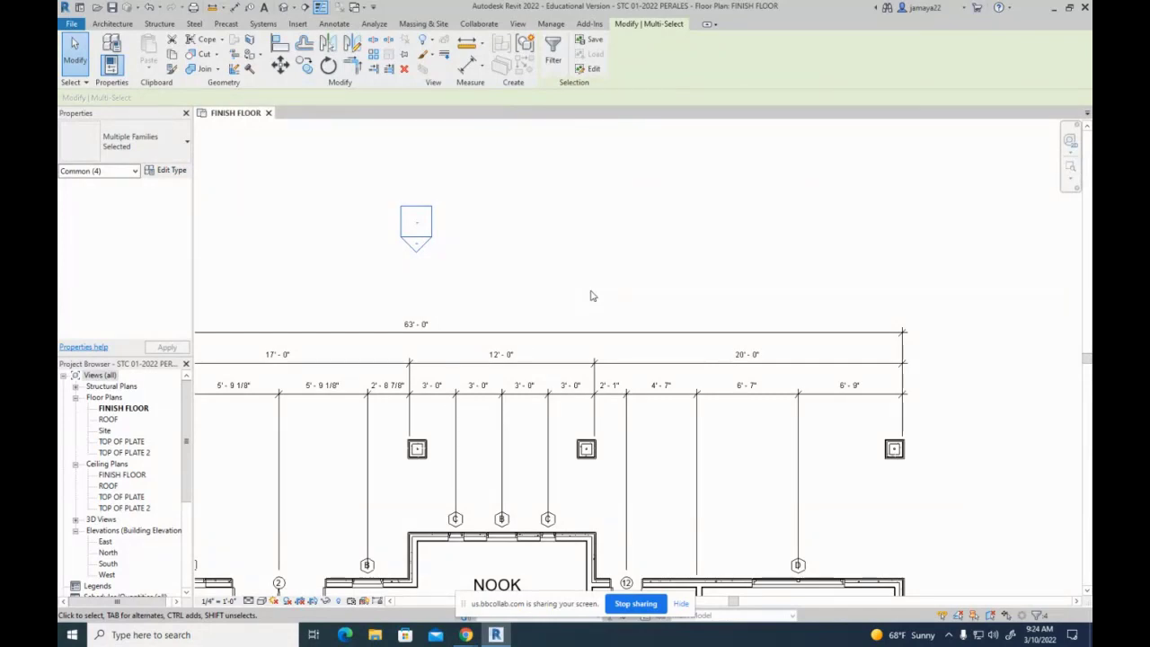
Move the elevation marker on the east side of the house horizontally closer to the bedrooms
{"action": "scroll", "coordinate": [576, 289], "scroll_direction": "down", "scroll_amount": 5}
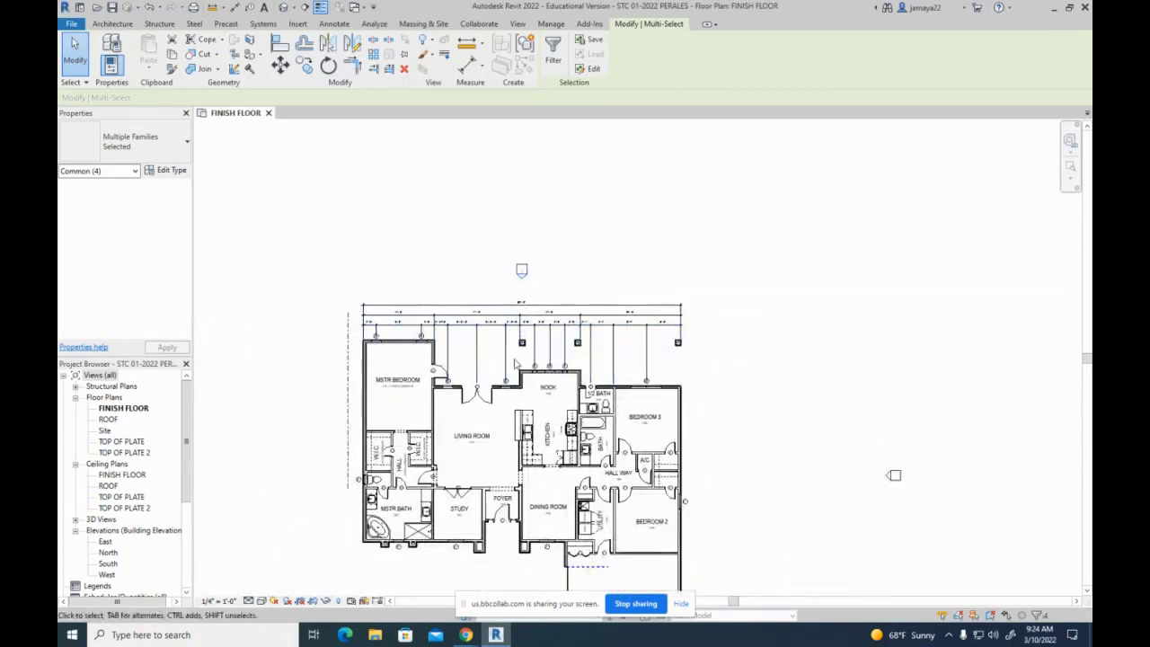
{"action": "middle_click_drag", "start_coordinate": [523, 503], "coordinate": [539, 328]}
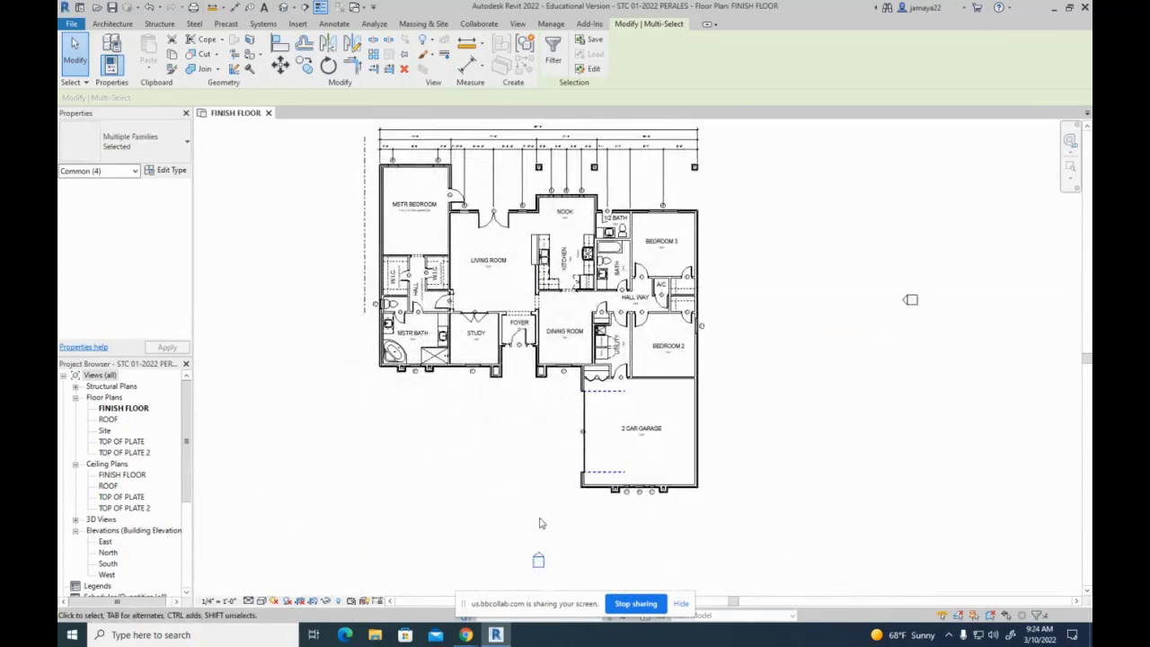
{"action": "scroll", "coordinate": [534, 526], "scroll_direction": "down", "scroll_amount": 1}
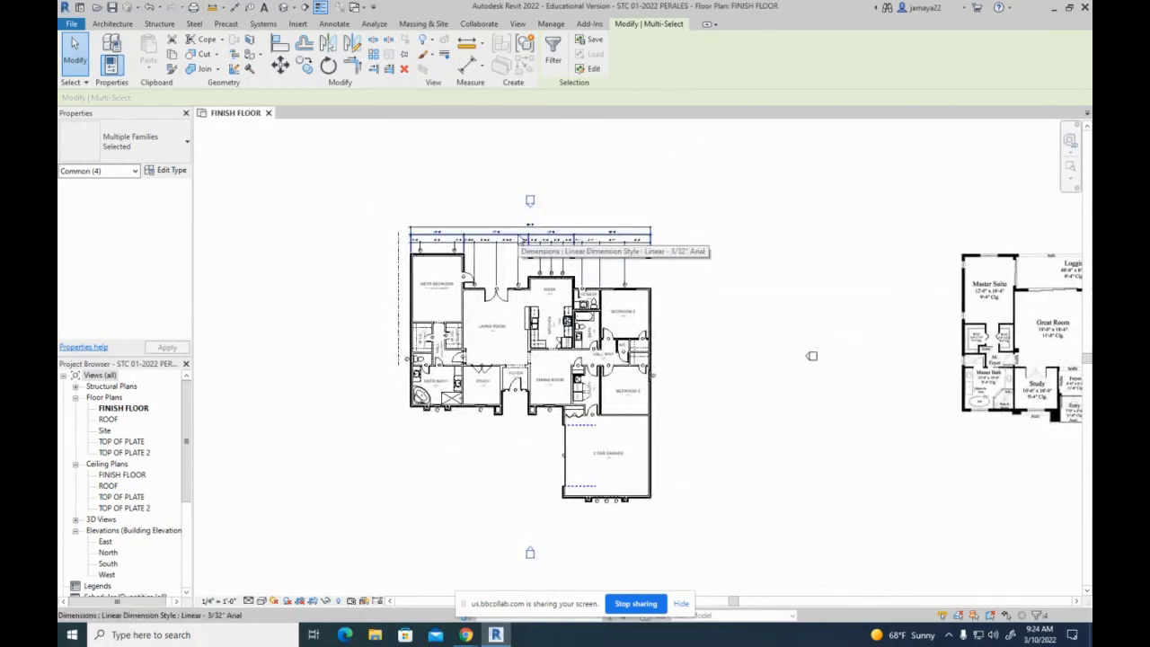
{"action": "scroll", "coordinate": [558, 369], "scroll_direction": "down", "scroll_amount": 2}
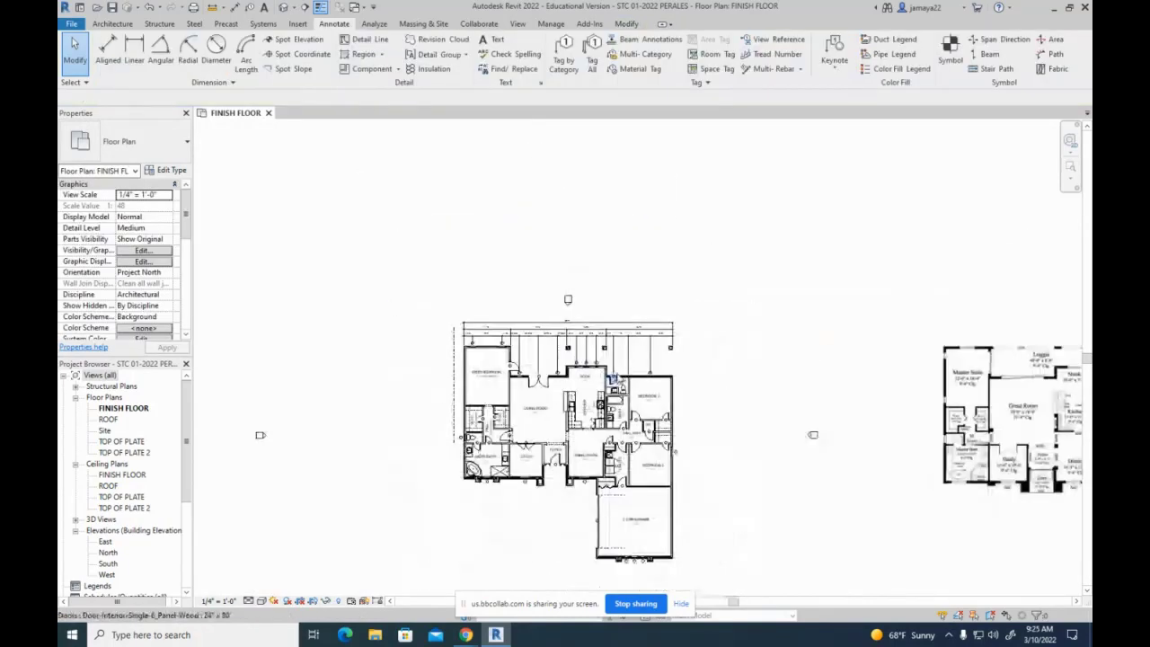
{"action": "middle_click_drag", "start_coordinate": [611, 384], "coordinate": [567, 304]}
{"action": "mouse_move", "coordinate": [814, 421]}
{"action": "left_mouse_down"}
{"action": "mouse_move", "coordinate": [789, 369]}
{"action": "mouse_move", "coordinate": [742, 321]}
{"action": "left_mouse_up"}
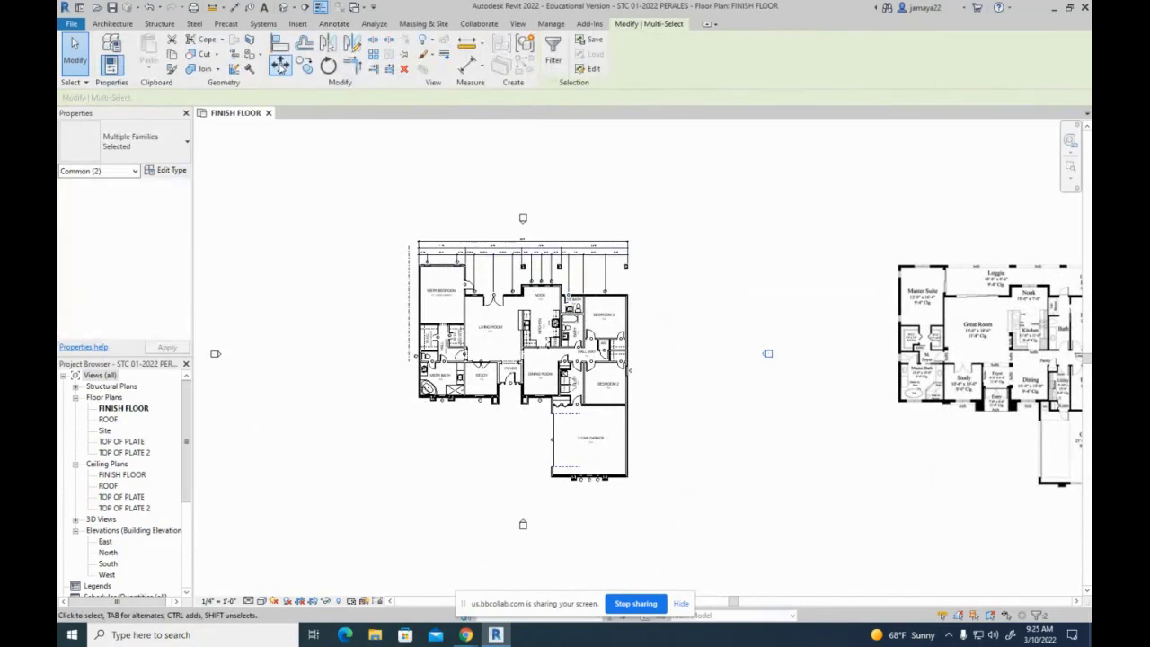
{"action": "key", "text": "m"}
{"action": "key", "text": "v"}
{"action": "left_click", "coordinate": [821, 297]}
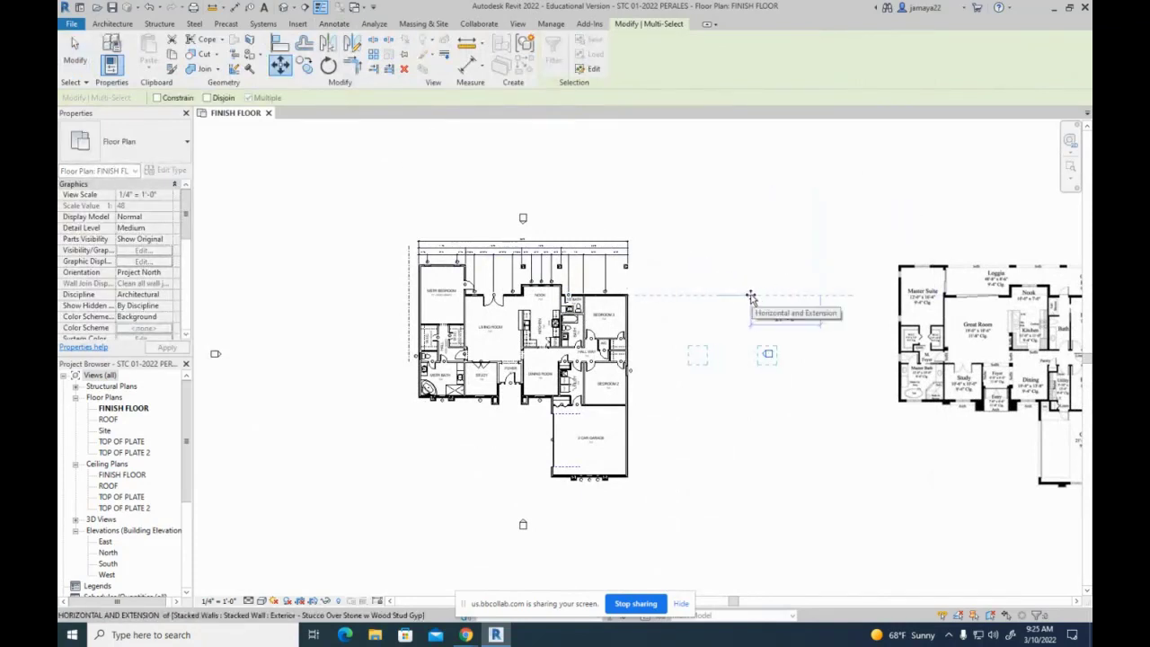
{"action": "left_click", "coordinate": [741, 297]}
Move the elevation marker on the west side of the house horizontally closer to the master bath
{"action": "middle_click_drag", "start_coordinate": [288, 417], "coordinate": [435, 402]}
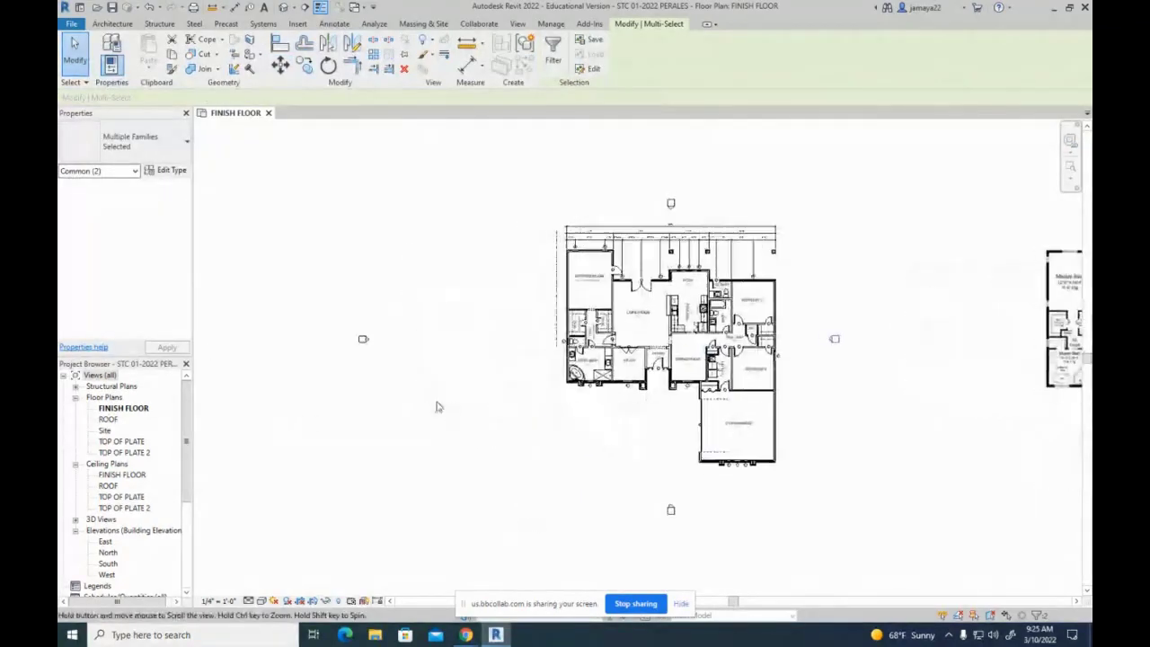
{"action": "left_click", "coordinate": [331, 295]}
{"action": "mouse_move", "coordinate": [339, 290]}
{"action": "left_mouse_down"}
{"action": "mouse_move", "coordinate": [372, 334]}
{"action": "mouse_move", "coordinate": [385, 384]}
{"action": "left_mouse_up"}
{"action": "left_click", "coordinate": [281, 65]}
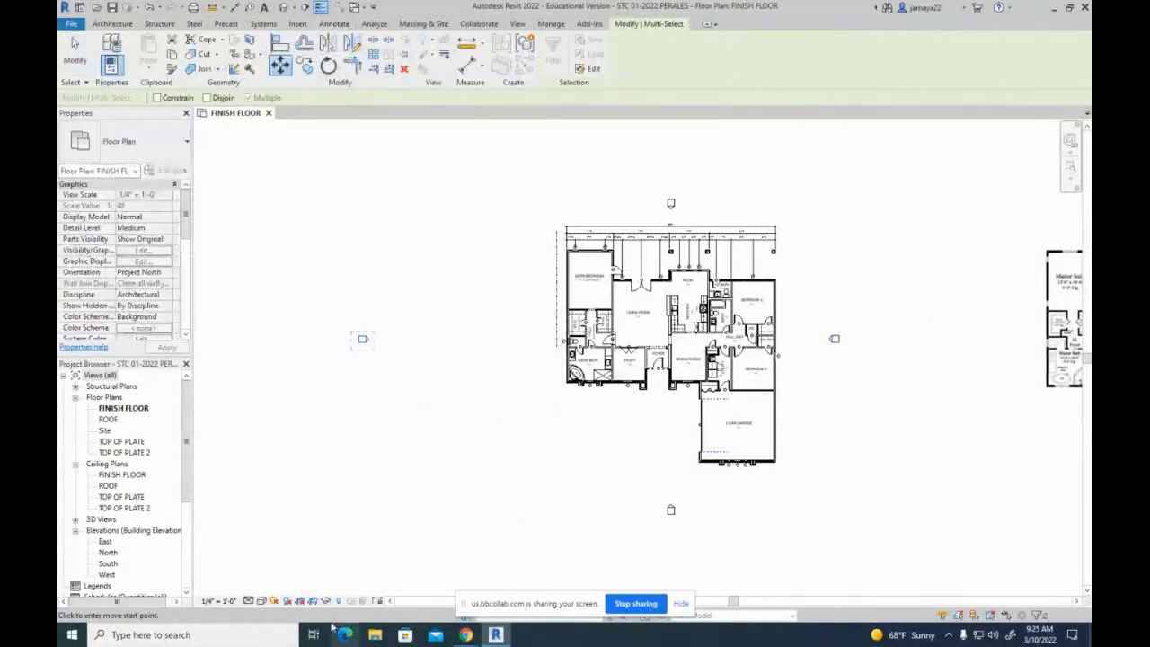
{"action": "left_click", "coordinate": [292, 516]}
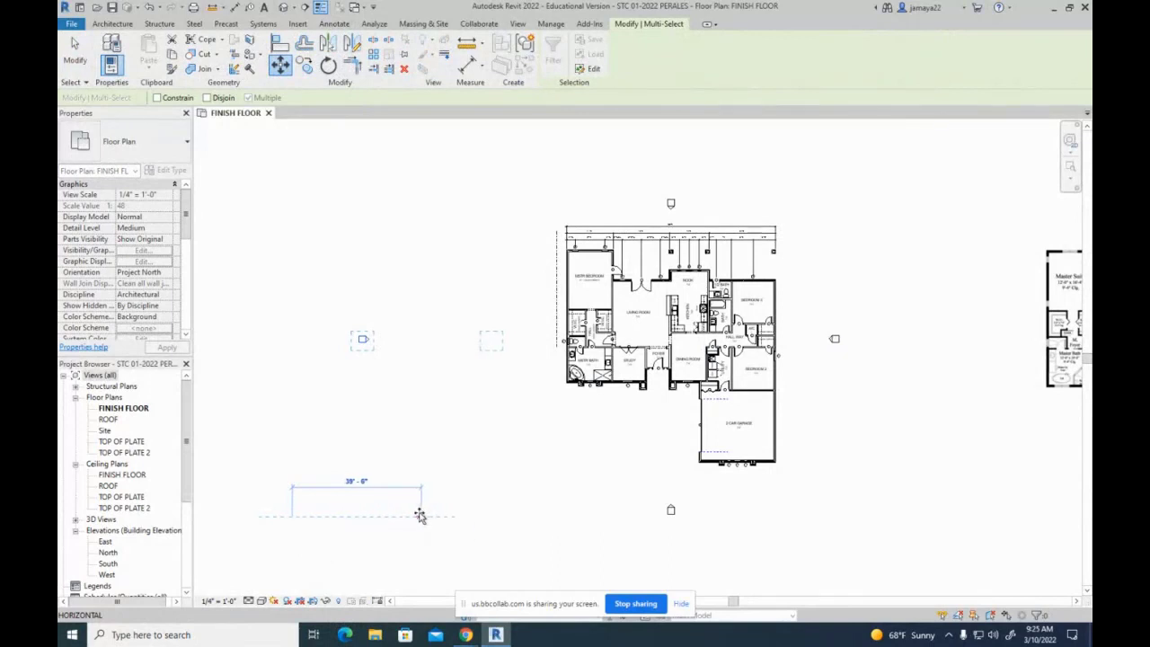
{"action": "left_click", "coordinate": [434, 526]}
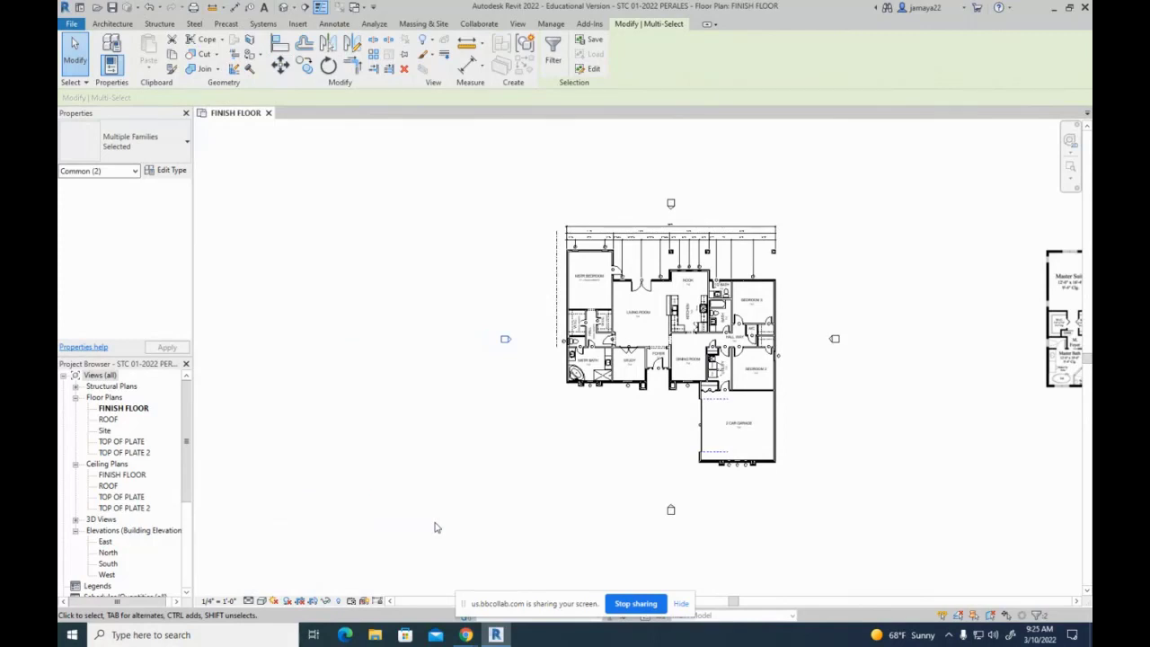
Move the east and west elevation markers together straight down to the level of the master bath and Bedroom 2
{"action": "scroll", "coordinate": [660, 542], "scroll_direction": "up", "scroll_amount": 3}
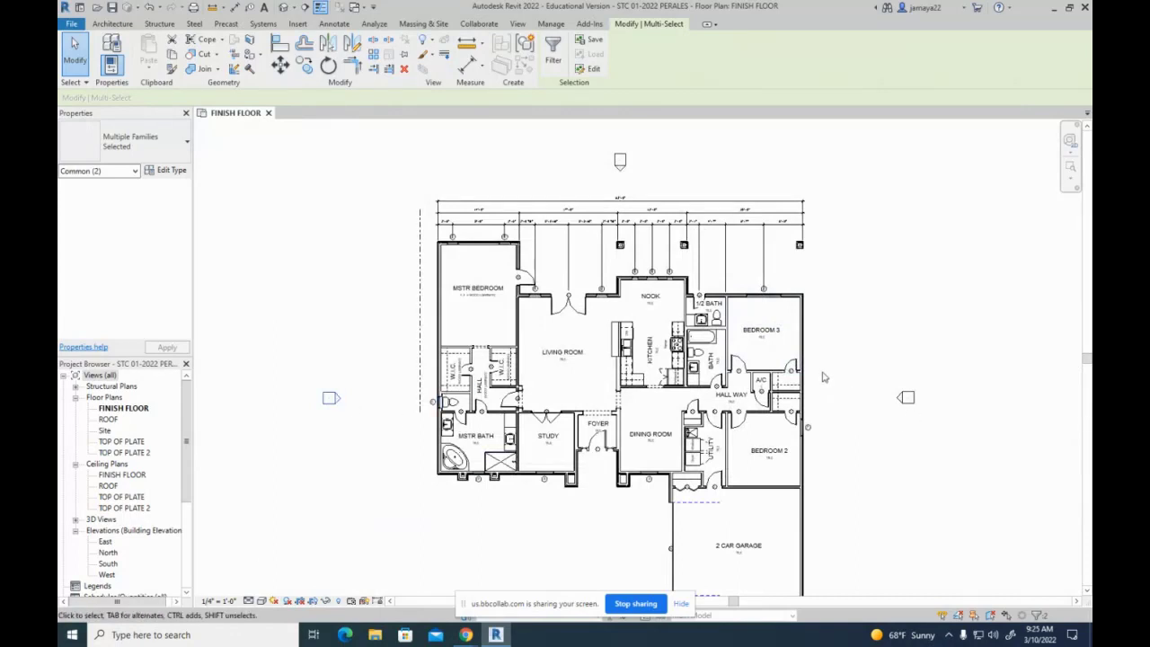
{"action": "left_click_drag", "start_coordinate": [919, 368], "coordinate": [868, 428], "text": "ctrl"}
{"action": "left_click", "coordinate": [280, 65]}
{"action": "left_click", "coordinate": [261, 463]}
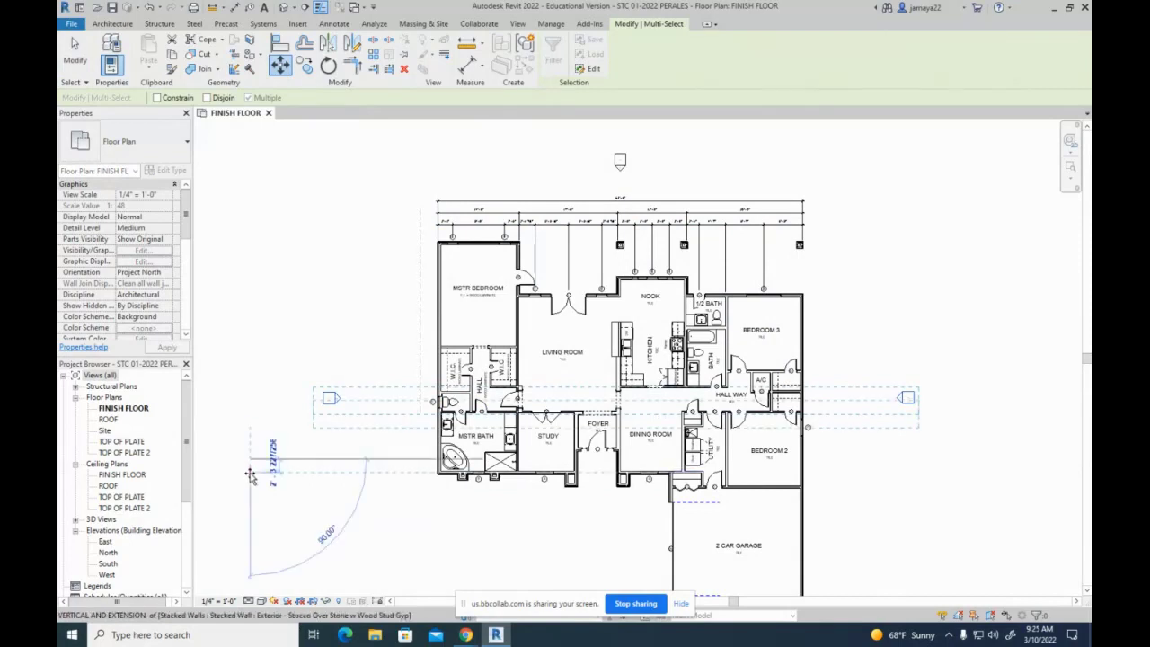
{"action": "left_click", "coordinate": [253, 511]}
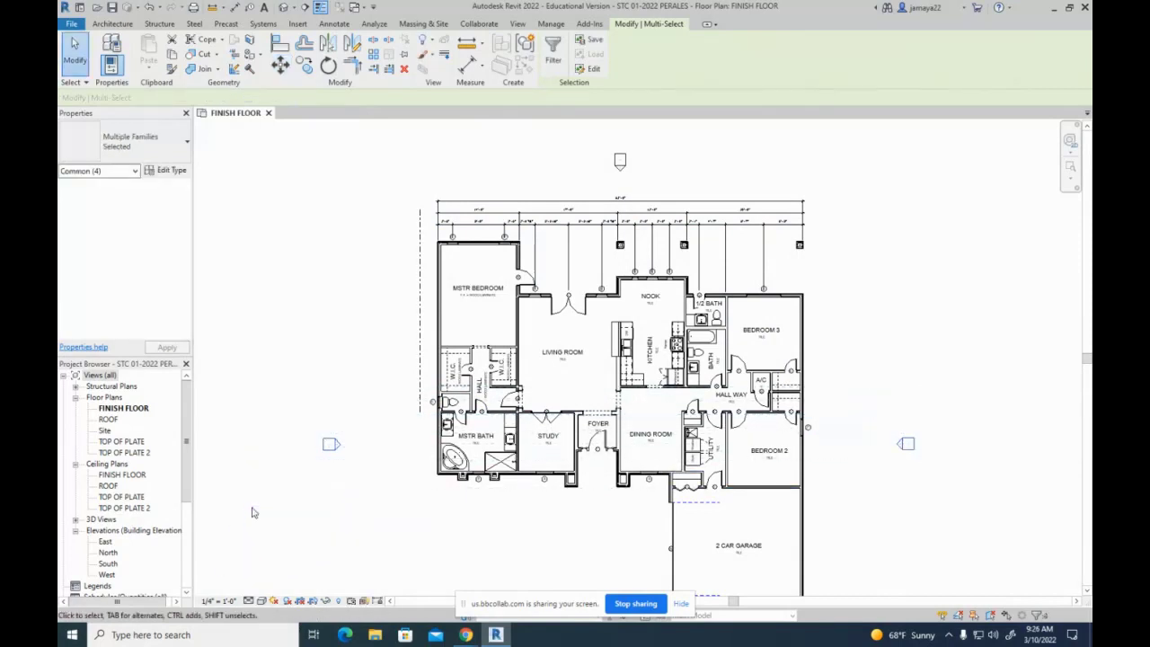
Place the FINISH FLOOR floor plan on sheet A-1.1 - FLOOR PLAN and shift its viewport slightly down and away from the title block
{"action": "scroll", "coordinate": [250, 497], "scroll_direction": "down", "scroll_amount": 3}
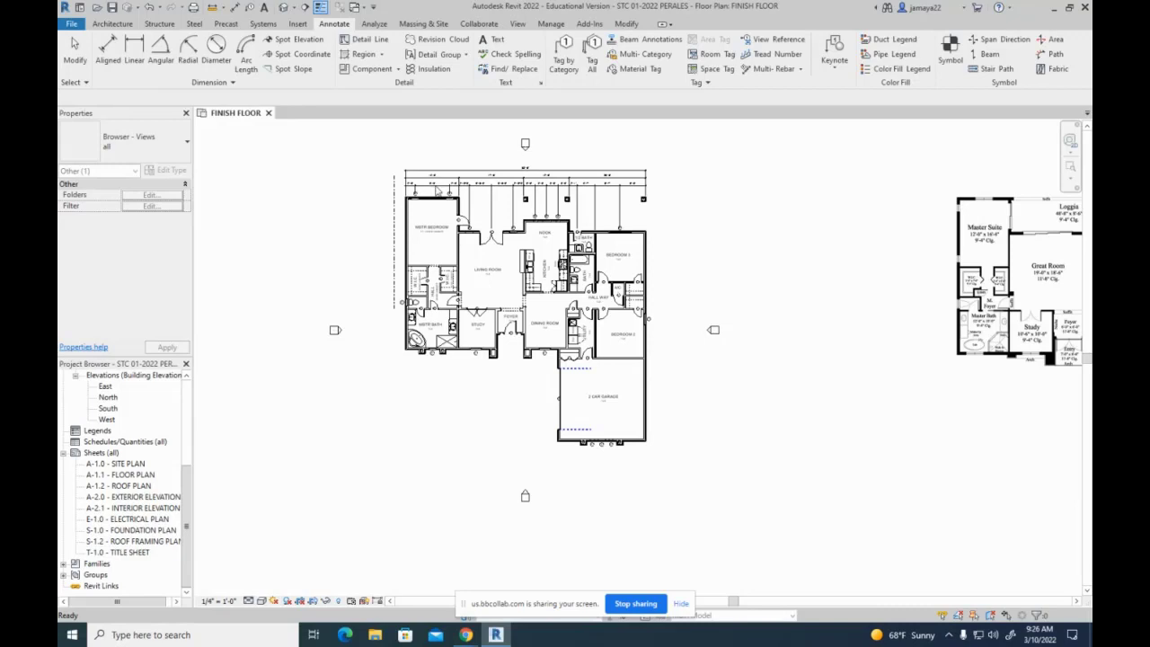
{"action": "double_click", "coordinate": [101, 475]}
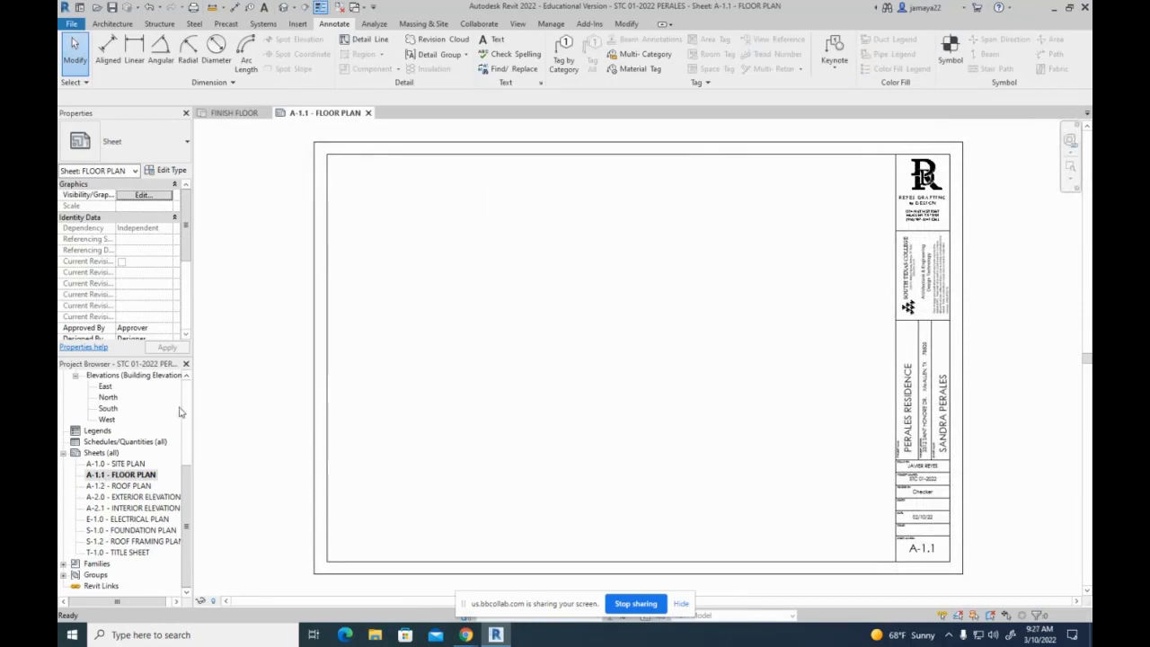
{"action": "scroll", "coordinate": [172, 421], "scroll_direction": "up", "scroll_amount": 5}
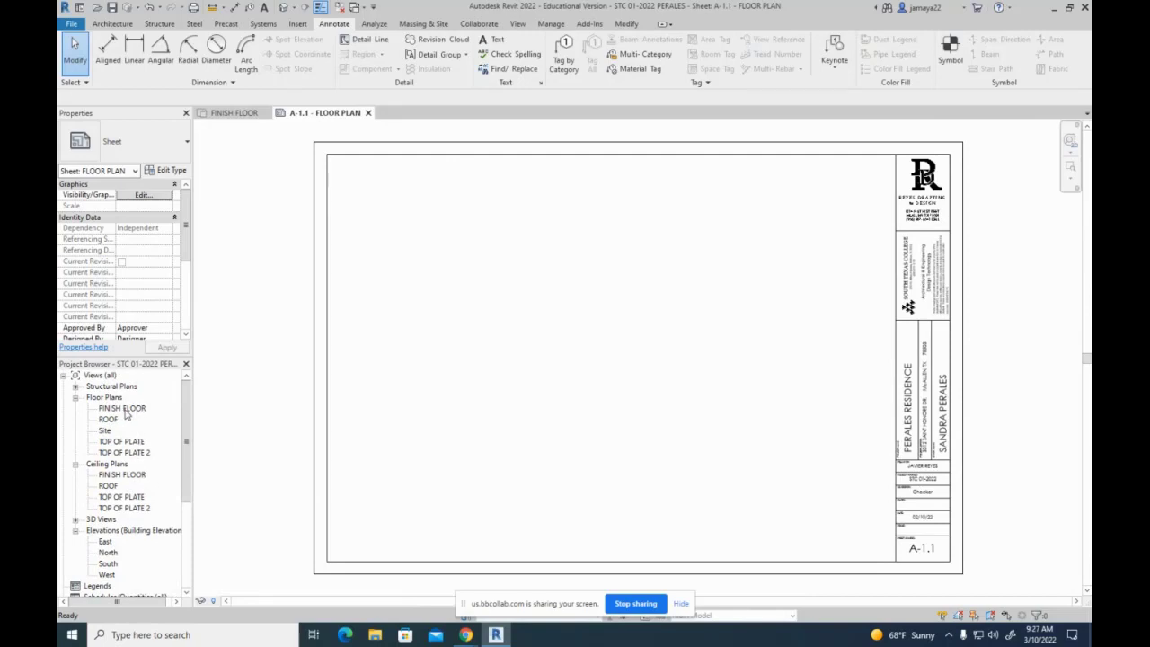
{"action": "left_click_drag", "start_coordinate": [123, 411], "coordinate": [752, 333]}
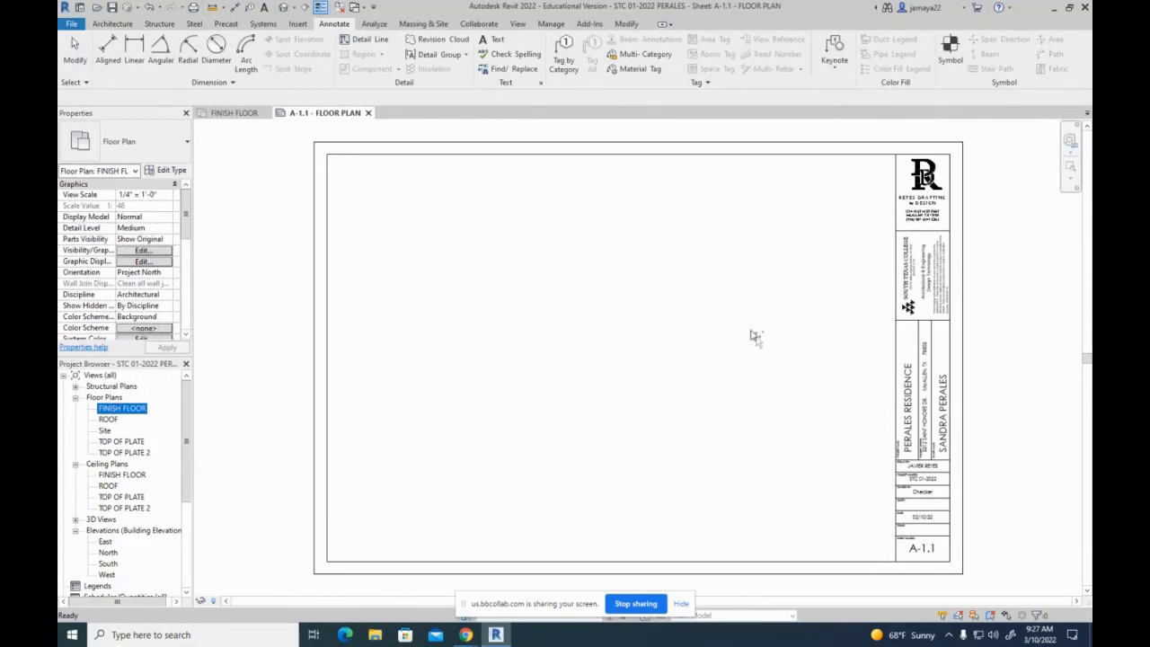
{"action": "left_click", "coordinate": [756, 334]}
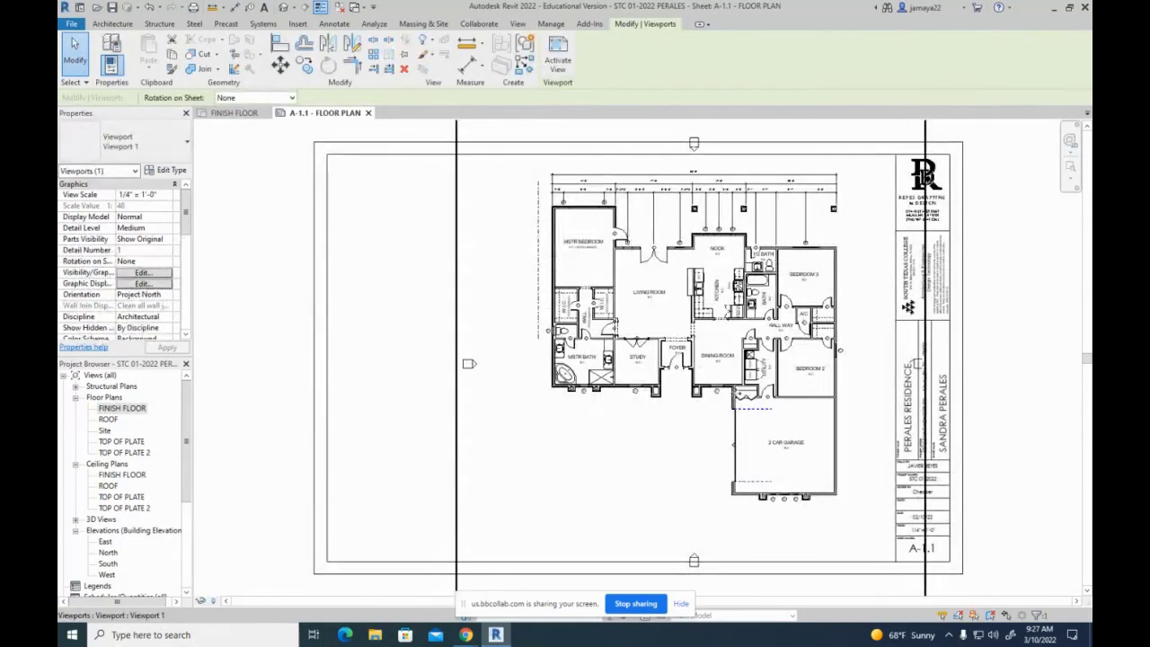
{"action": "left_click_drag", "start_coordinate": [735, 377], "coordinate": [714, 395]}
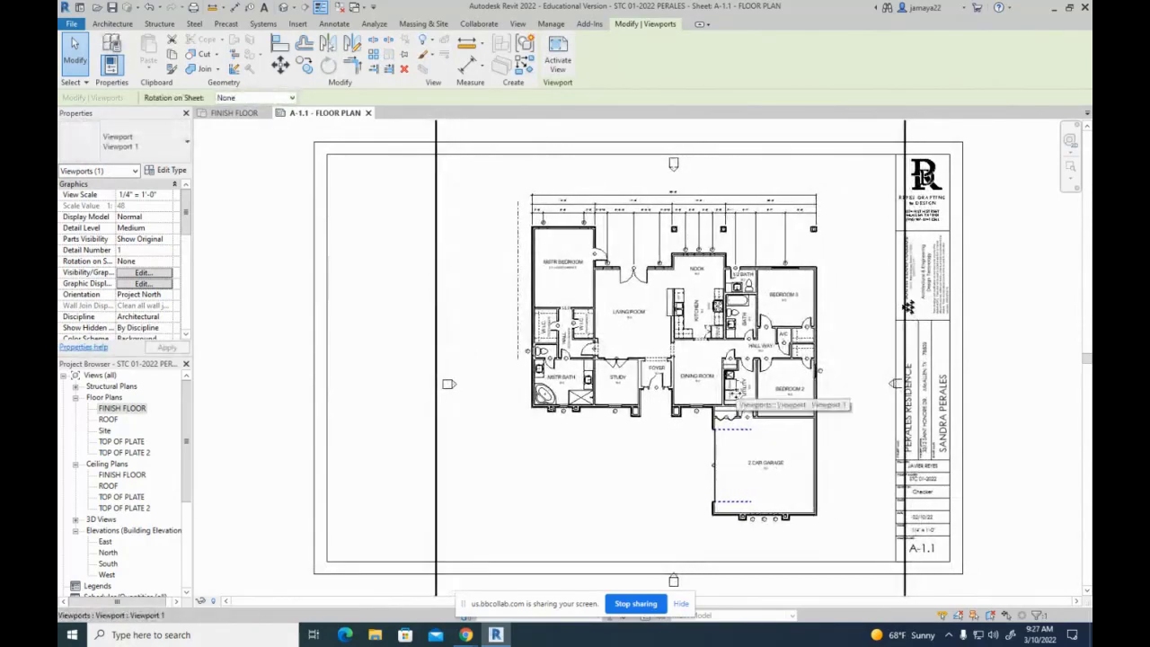
Nudge the floor plan viewport farther from the title block and slightly up on sheet A-1.1, and deselect it
{"action": "key", "text": "Left"}
{"action": "key", "text": "Left"}
{"action": "key", "text": "Left"}
{"action": "key", "text": "Left"}
{"action": "key", "text": "Left"}
{"action": "key", "text": "Left"}
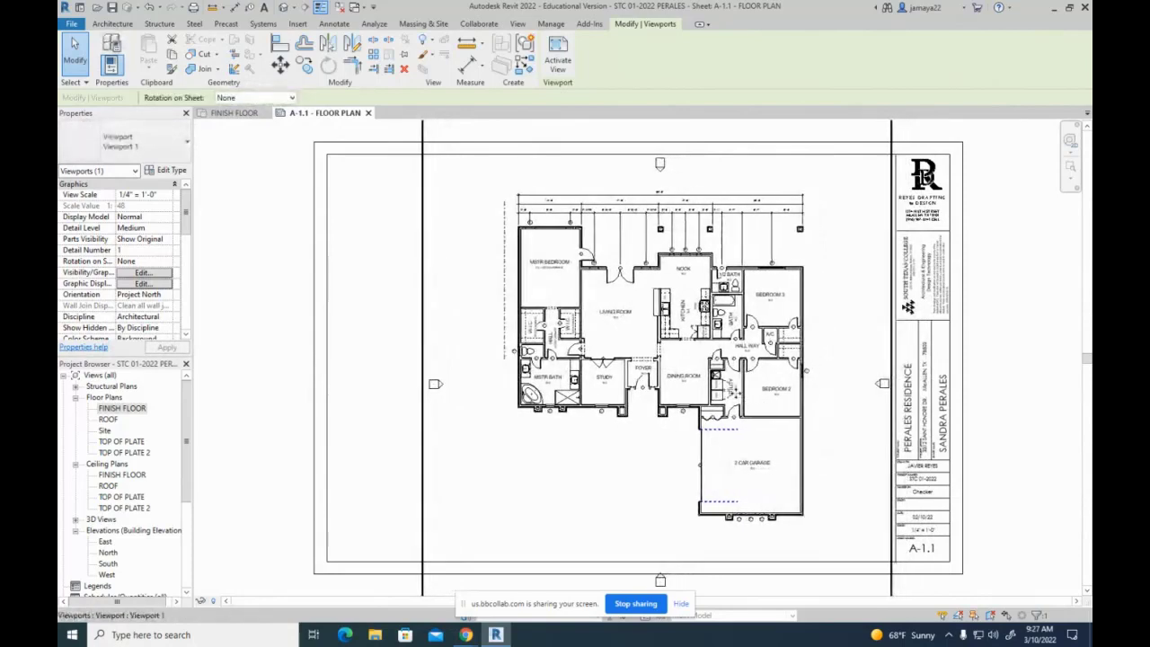
{"action": "key", "text": "Up"}
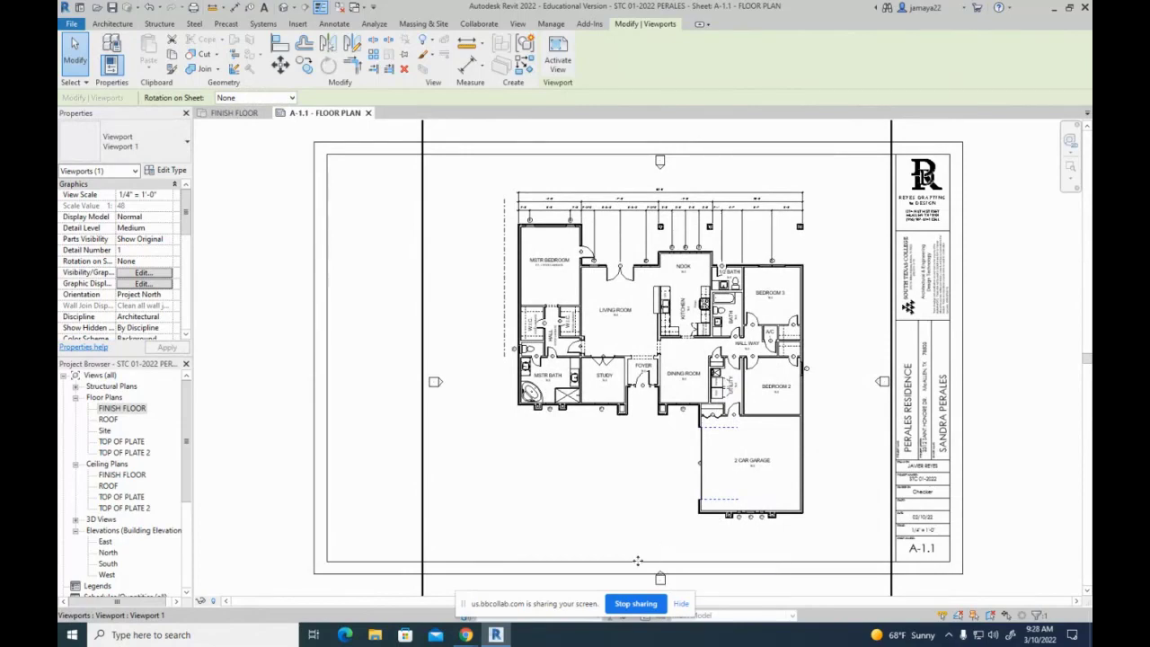
{"action": "left_click", "coordinate": [1022, 405]}
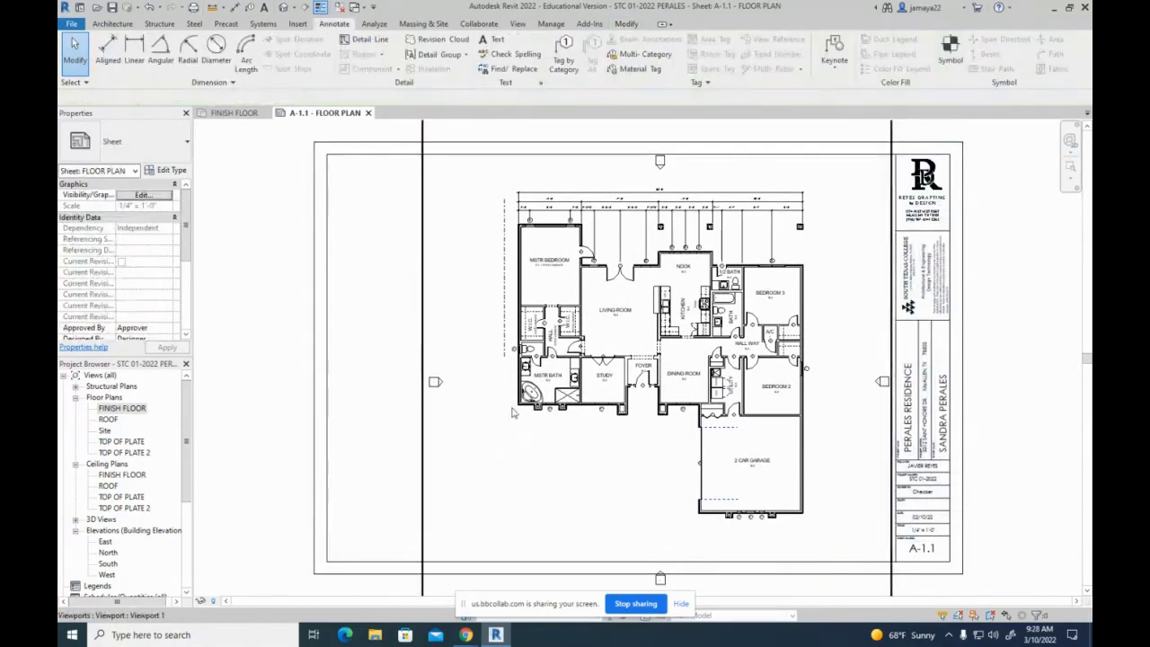
Examine the plan's placement on the sheet and the FINISH FLOOR view title below the sheet border
{"action": "scroll", "coordinate": [544, 395], "scroll_direction": "down", "scroll_amount": 1}
{"action": "middle_click_drag", "start_coordinate": [606, 417], "coordinate": [555, 368]}
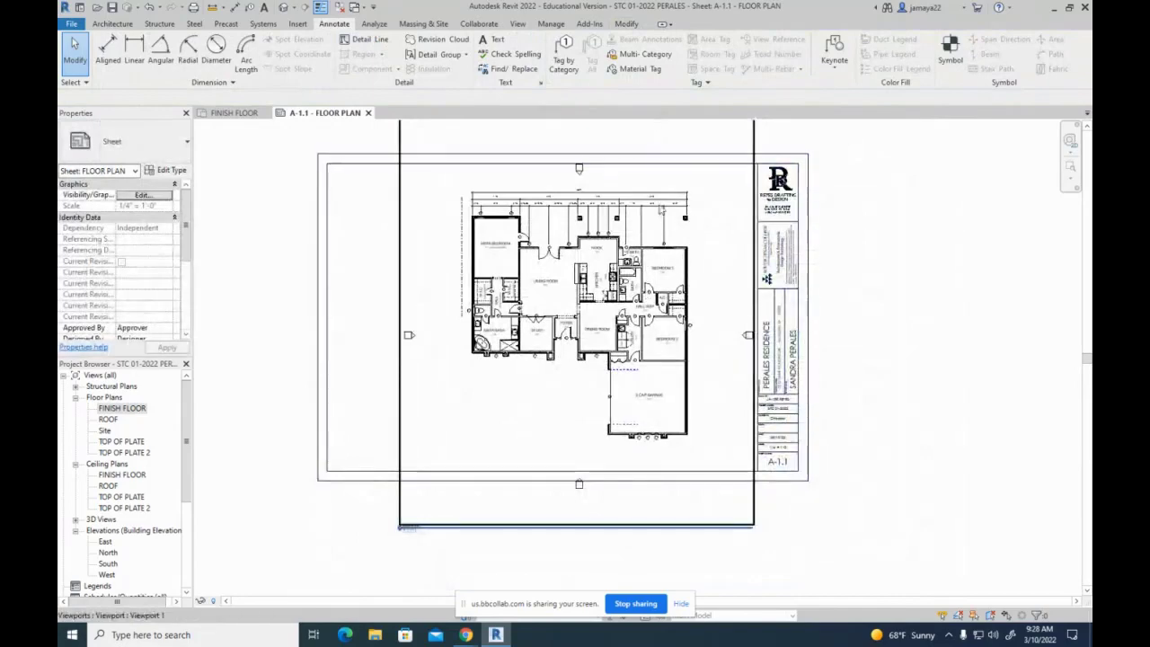
{"action": "scroll", "coordinate": [567, 175], "scroll_direction": "up", "scroll_amount": 2}
{"action": "scroll", "coordinate": [567, 175], "scroll_direction": "up", "scroll_amount": 2}
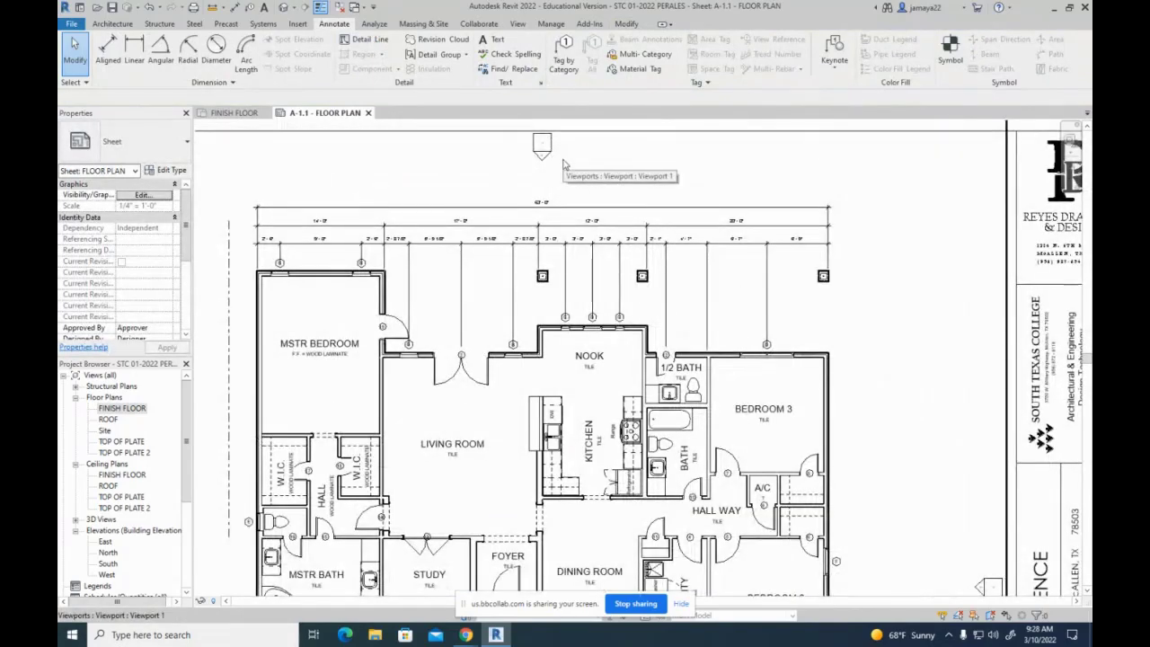
{"action": "scroll", "coordinate": [634, 190], "scroll_direction": "down", "scroll_amount": 5}
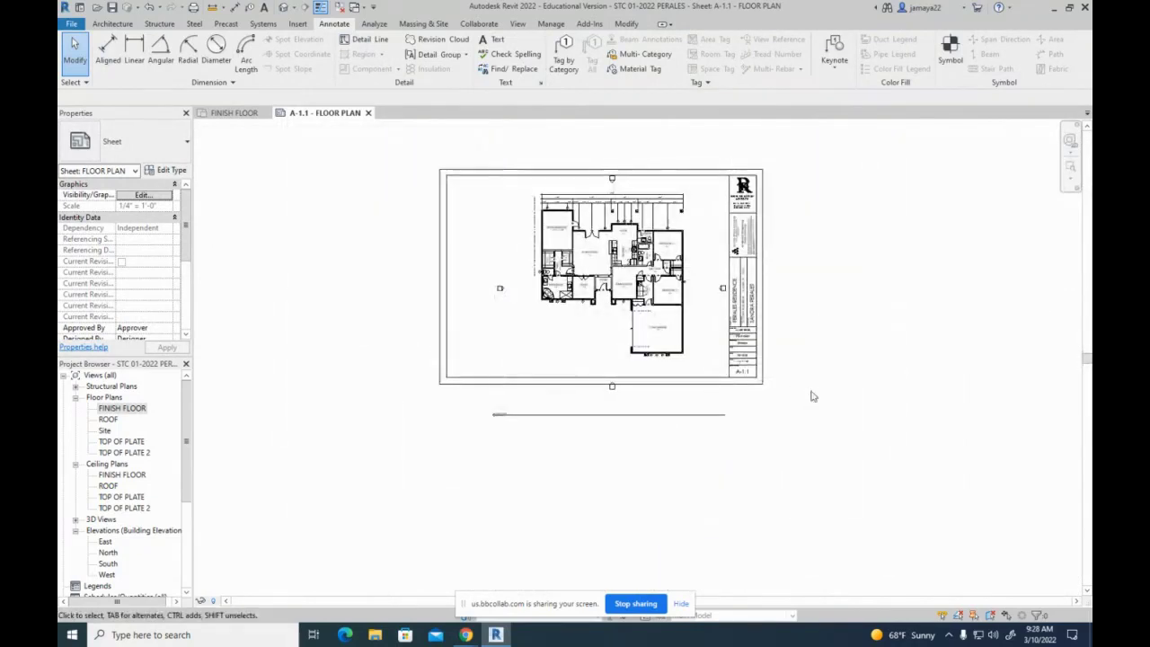
{"action": "scroll", "coordinate": [512, 418], "scroll_direction": "up", "scroll_amount": 8}
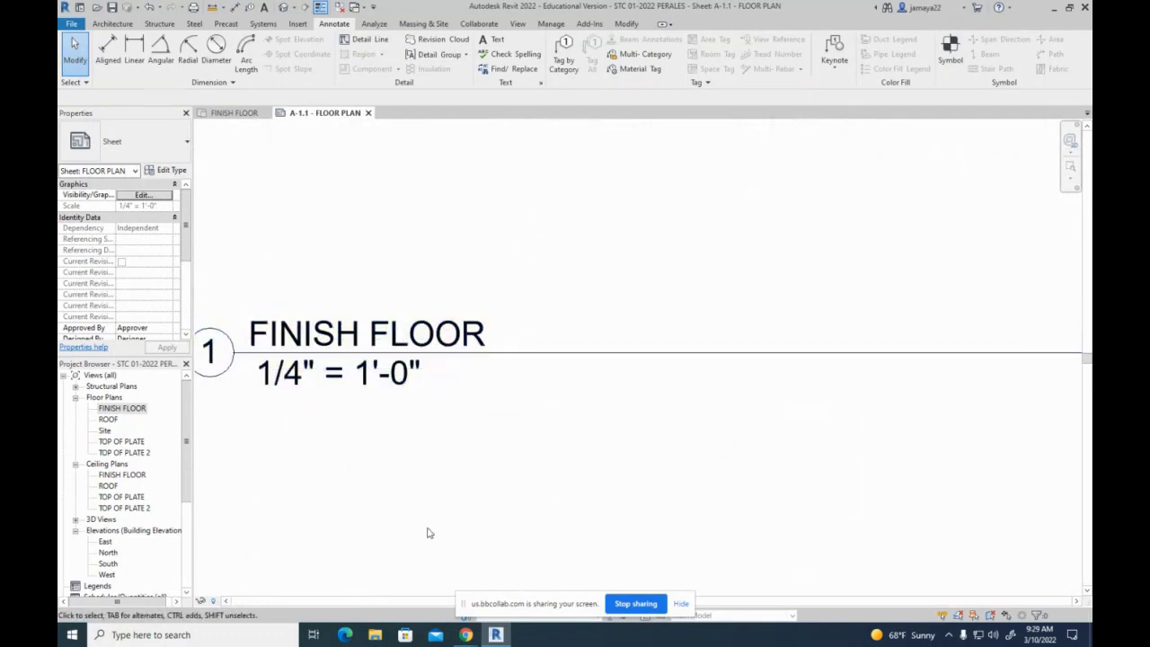
{"action": "scroll", "coordinate": [428, 533], "scroll_direction": "down", "scroll_amount": 8}
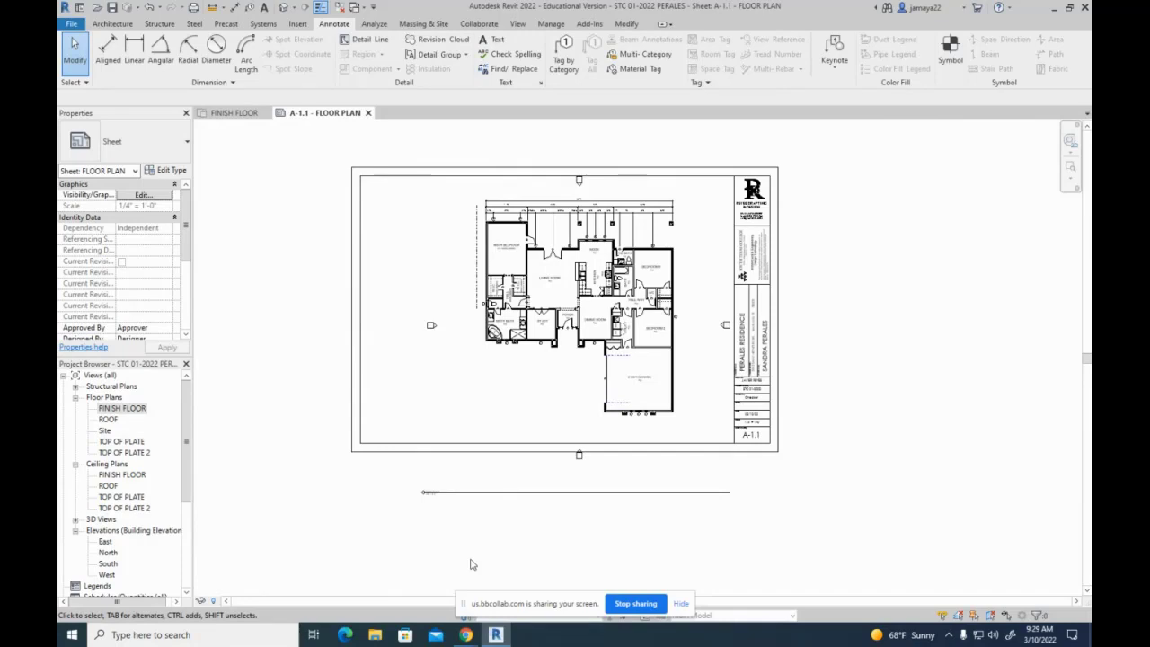
Try moving the FINISH FLOOR view title up to the title block, undo the move, and dismiss the save reminder
{"action": "left_click", "coordinate": [510, 494]}
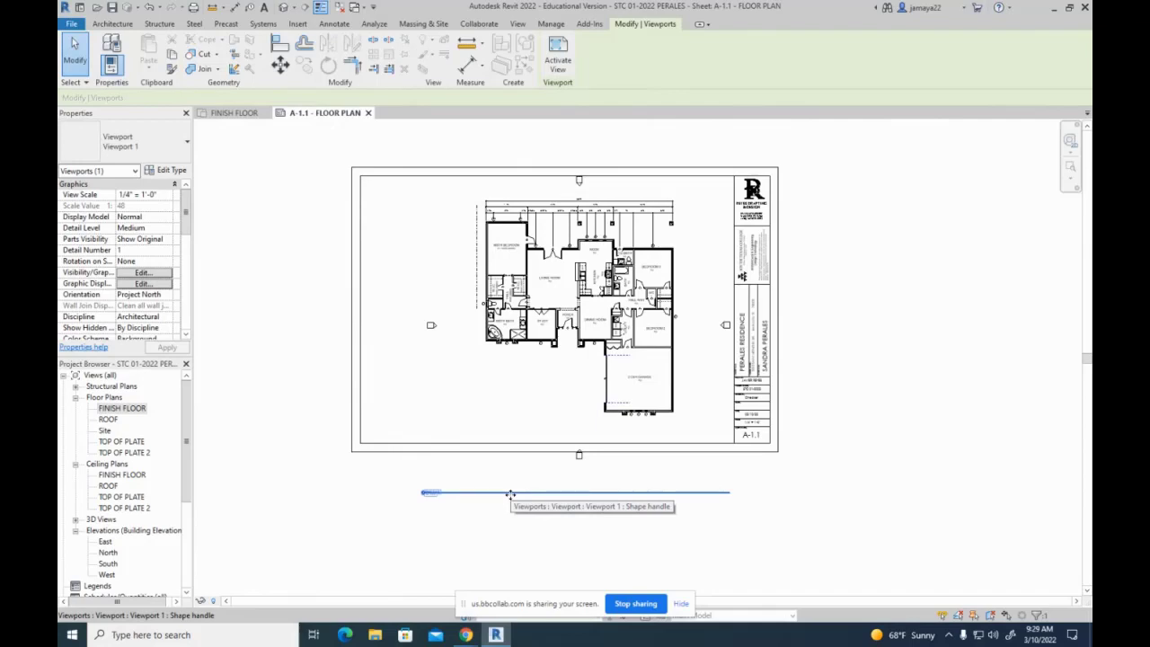
{"action": "left_click_drag", "start_coordinate": [501, 495], "coordinate": [755, 420]}
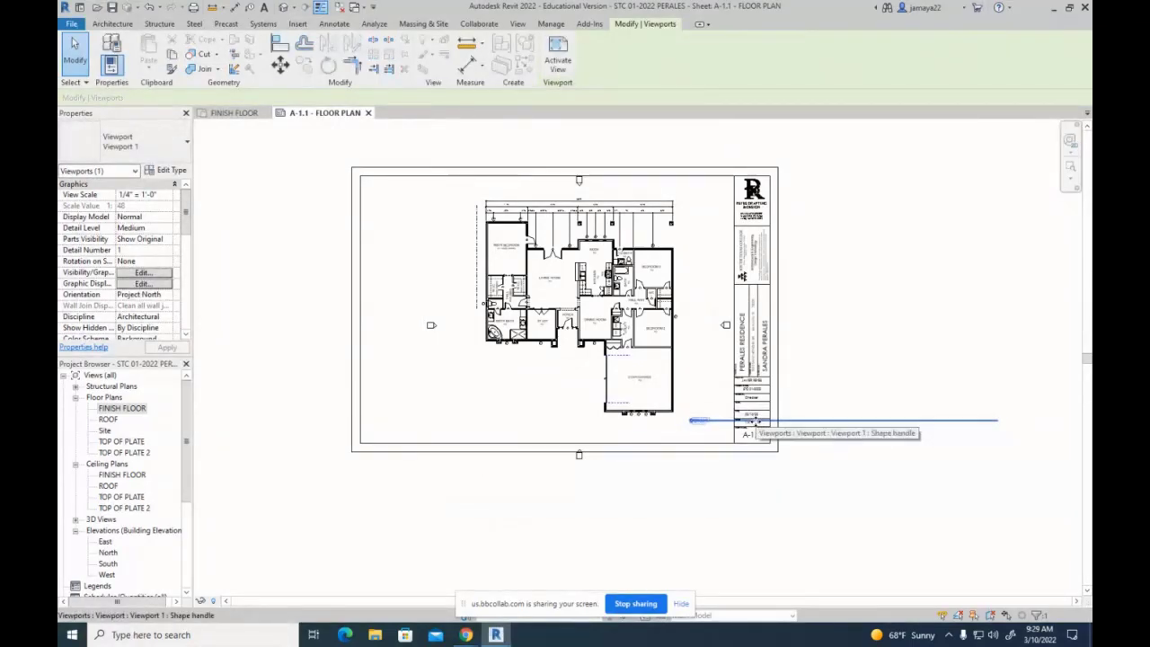
{"action": "key", "text": "ctrl+z"}
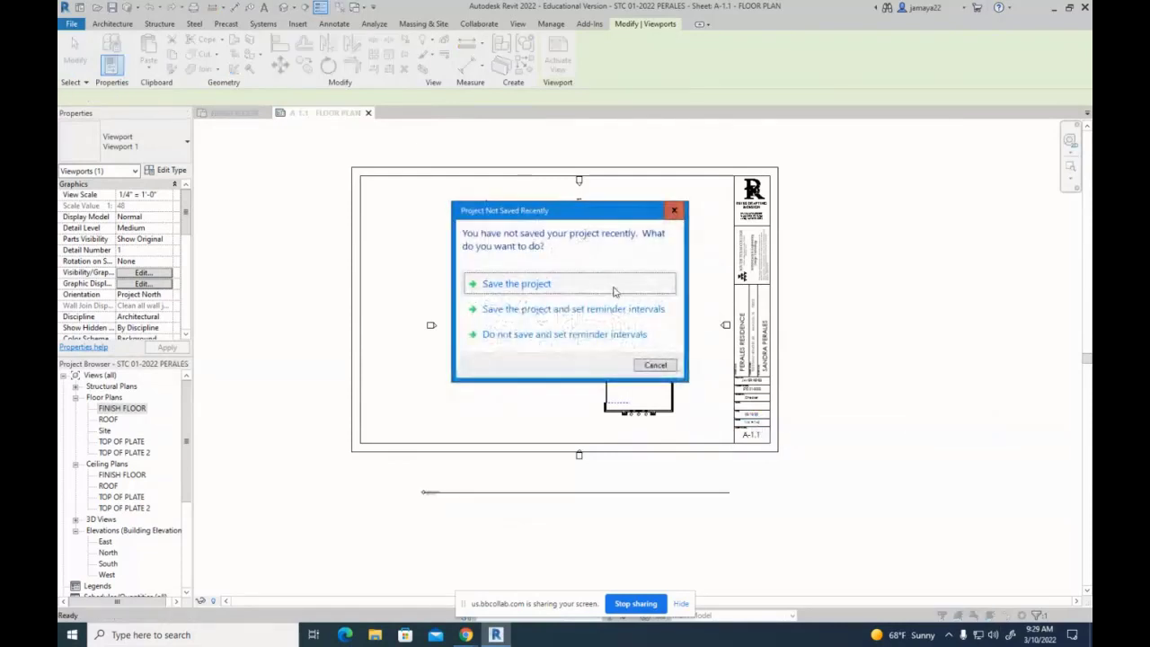
{"action": "left_click", "coordinate": [655, 365]}
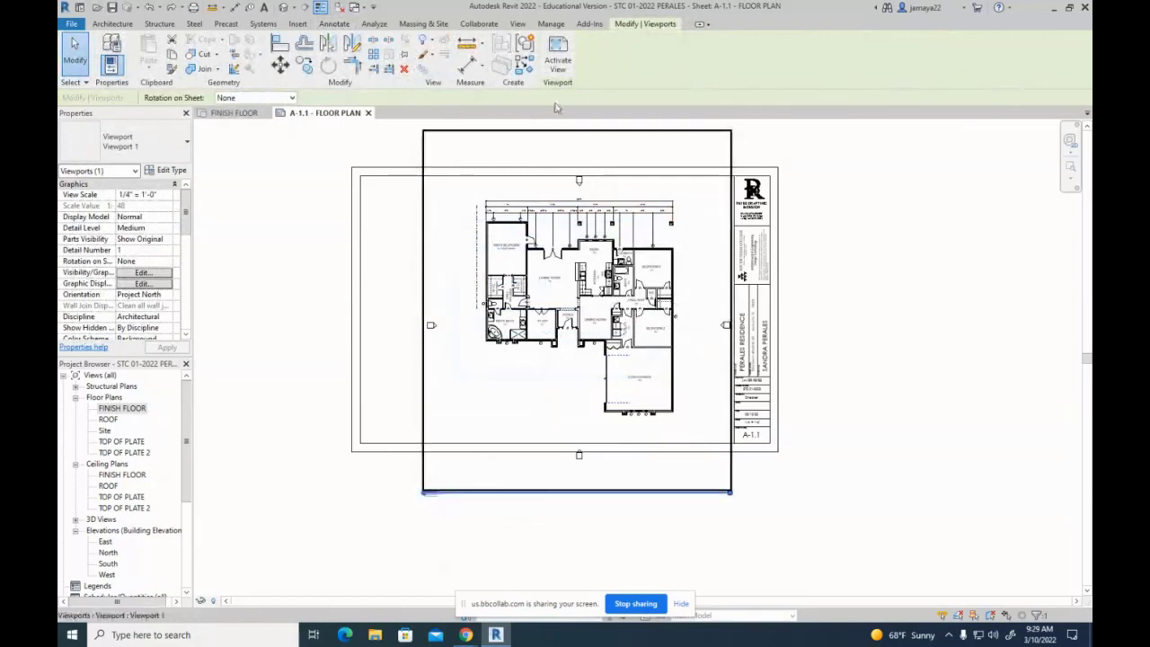
Try to reposition the view title beside the sheet number while the whole viewport is selected, and undo the move
{"action": "scroll", "coordinate": [673, 483], "scroll_direction": "up", "scroll_amount": 6}
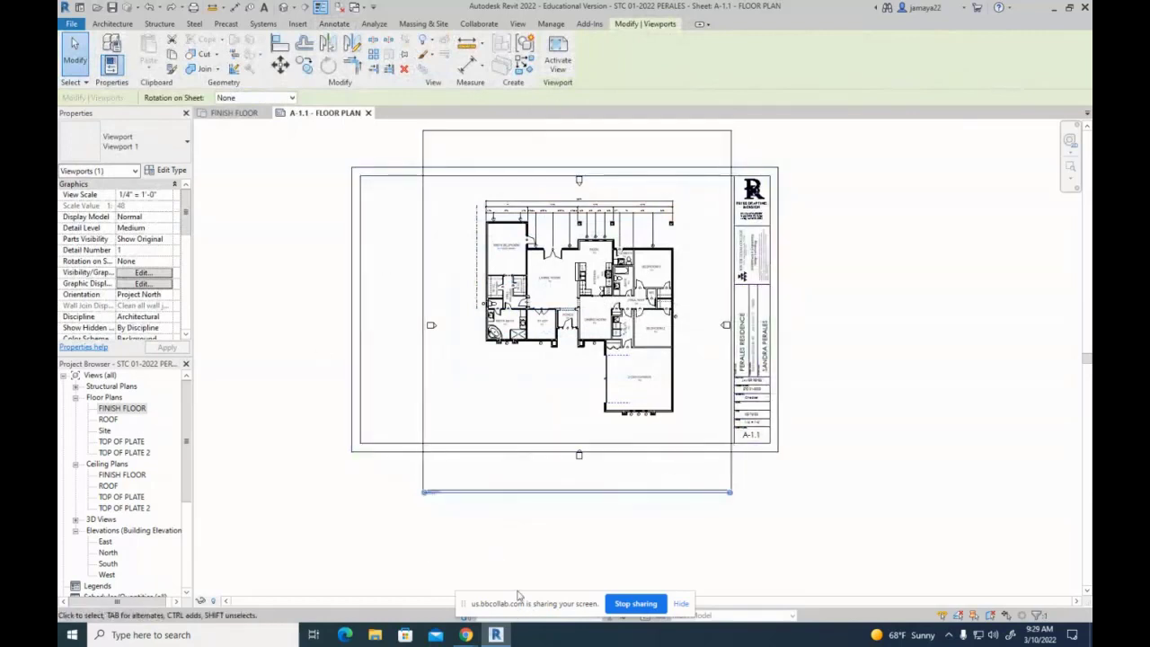
{"action": "left_click", "coordinate": [308, 369]}
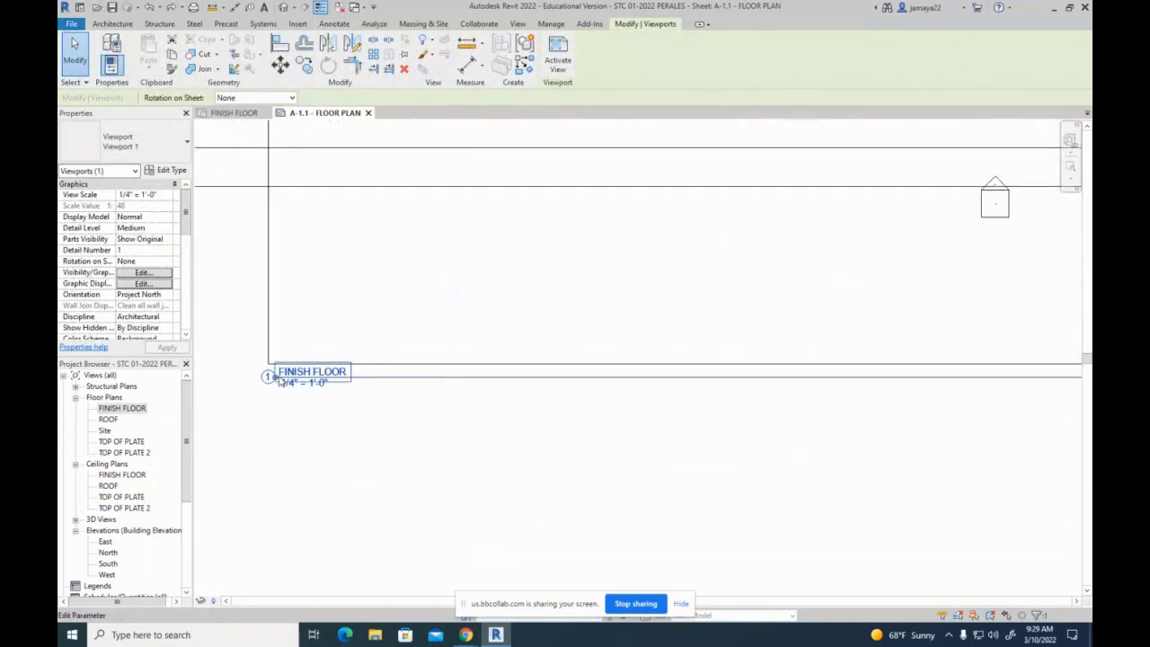
{"action": "left_click", "coordinate": [449, 387]}
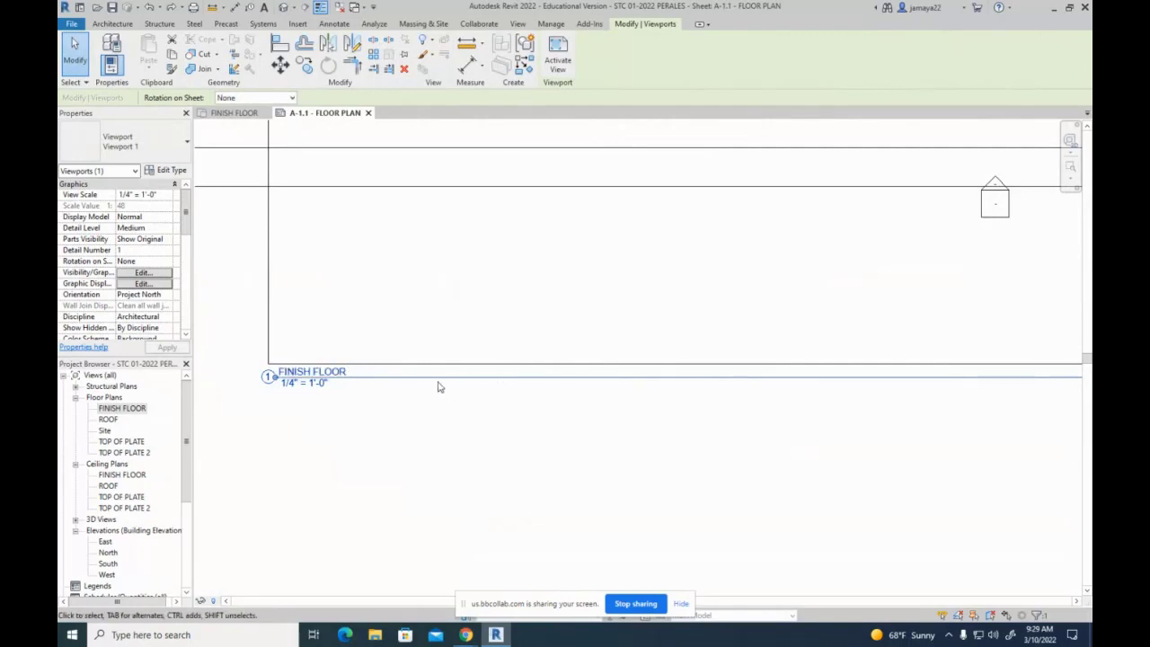
{"action": "left_click_drag", "start_coordinate": [437, 378], "coordinate": [865, 239]}
{"action": "scroll", "coordinate": [809, 251], "scroll_direction": "down", "scroll_amount": 1}
{"action": "middle_click_drag", "start_coordinate": [1006, 235], "coordinate": [315, 540]}
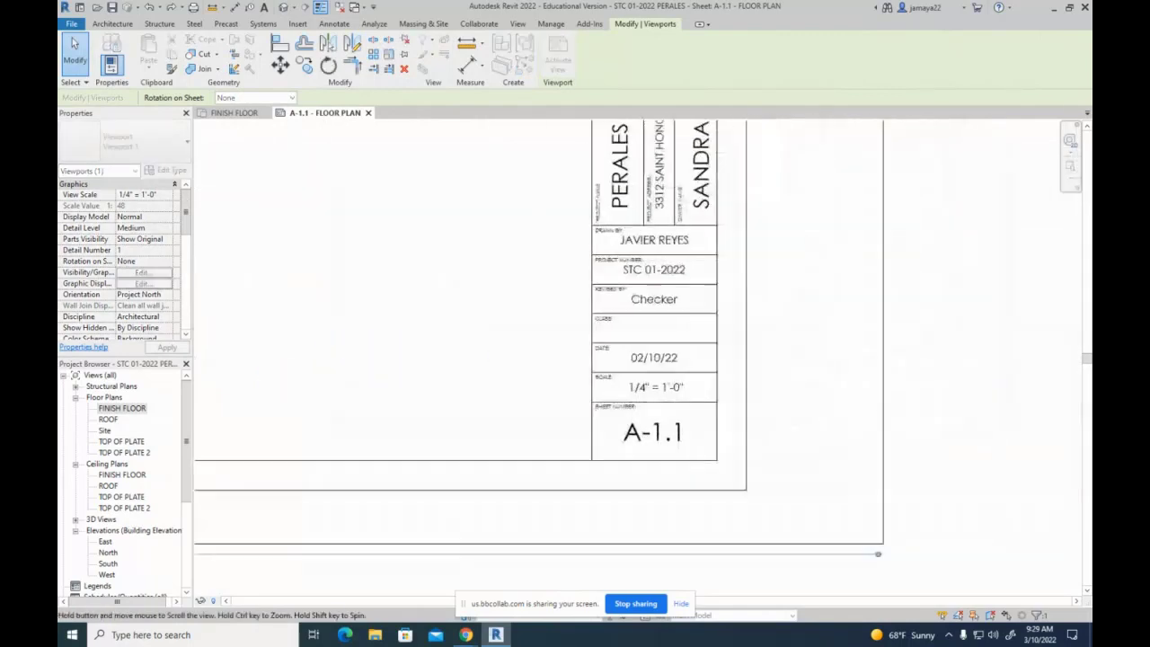
{"action": "left_click_drag", "start_coordinate": [314, 539], "coordinate": [533, 430]}
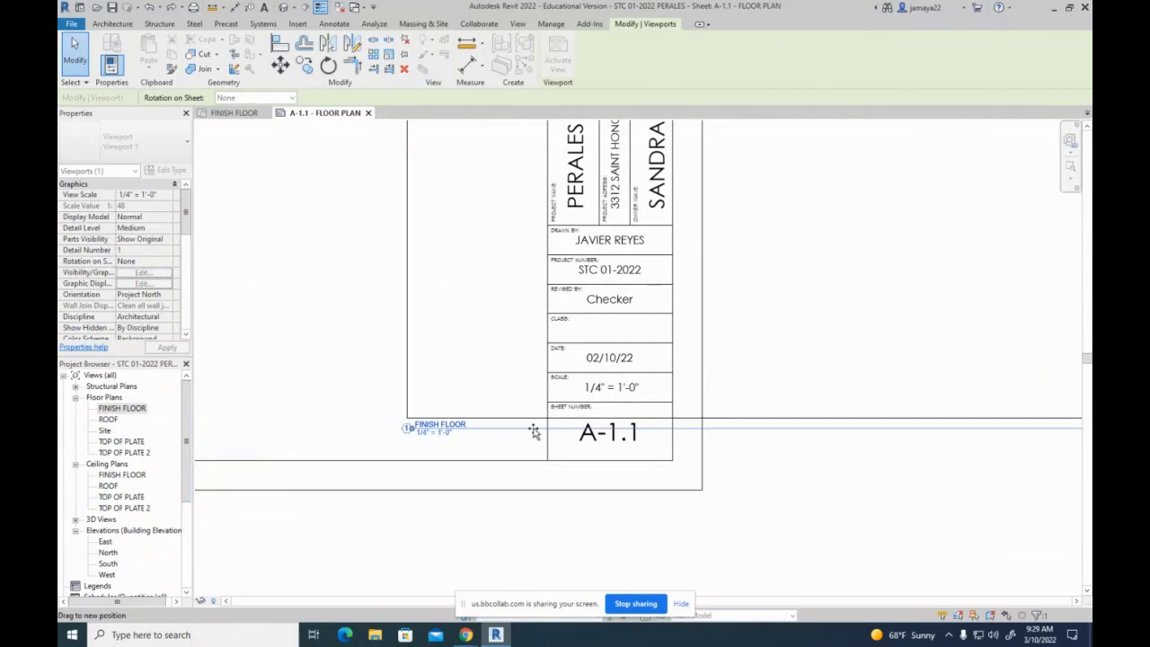
{"action": "left_click", "coordinate": [517, 547]}
{"action": "scroll", "coordinate": [490, 543], "scroll_direction": "down", "scroll_amount": 4}
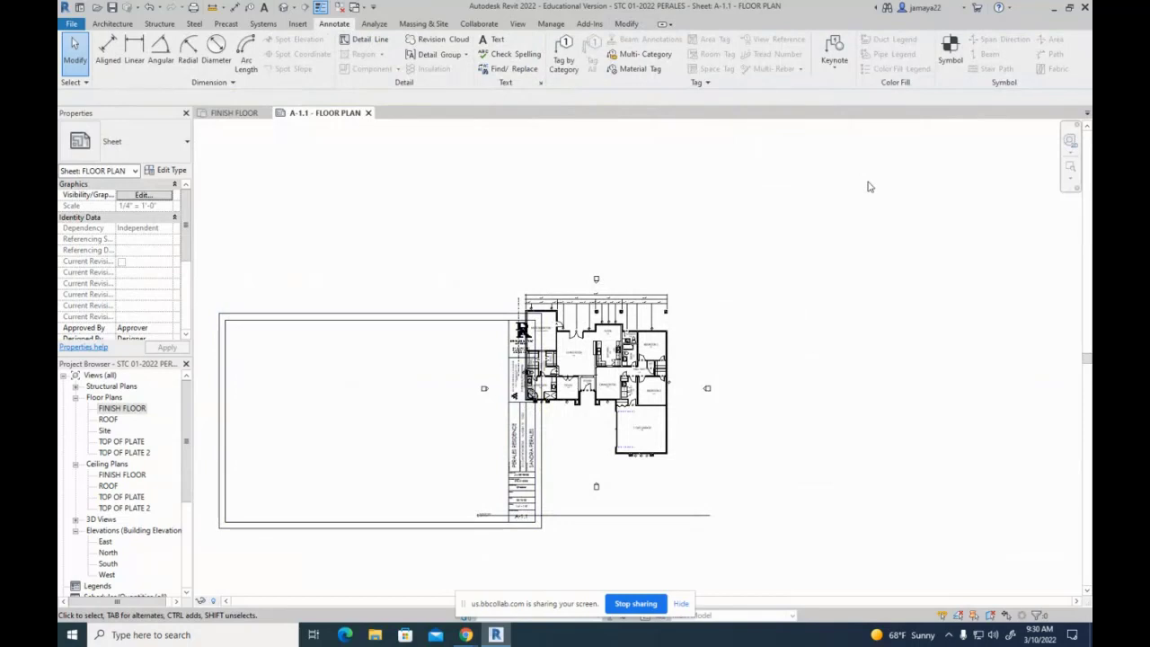
{"action": "scroll", "coordinate": [869, 187], "scroll_direction": "up", "scroll_amount": 5}
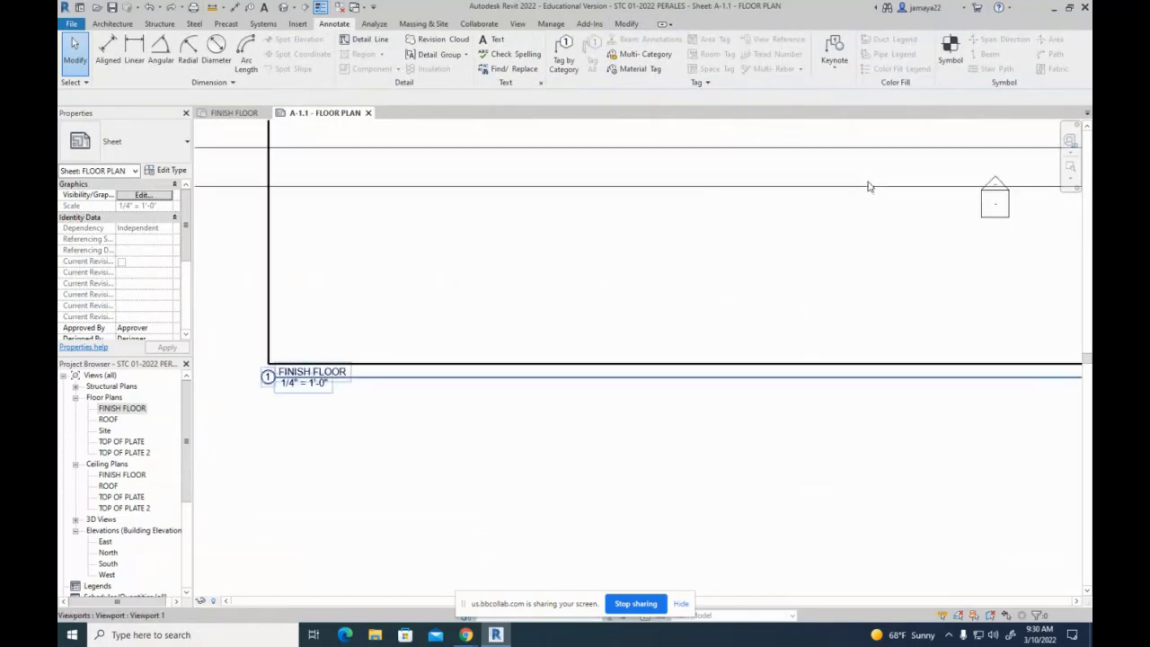
With the viewport deselected, move only the FINISH FLOOR view title inside the sheet border, just beside the sheet number box
{"action": "left_click", "coordinate": [825, 252]}
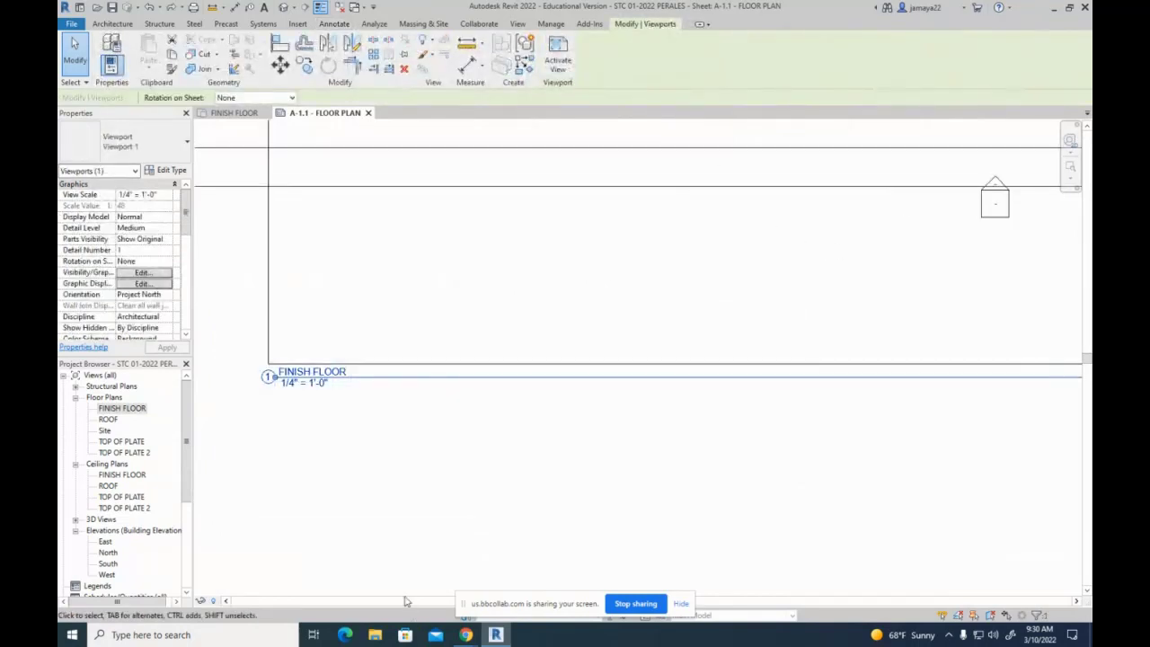
{"action": "left_click", "coordinate": [383, 522]}
{"action": "scroll", "coordinate": [435, 481], "scroll_direction": "down", "scroll_amount": 4}
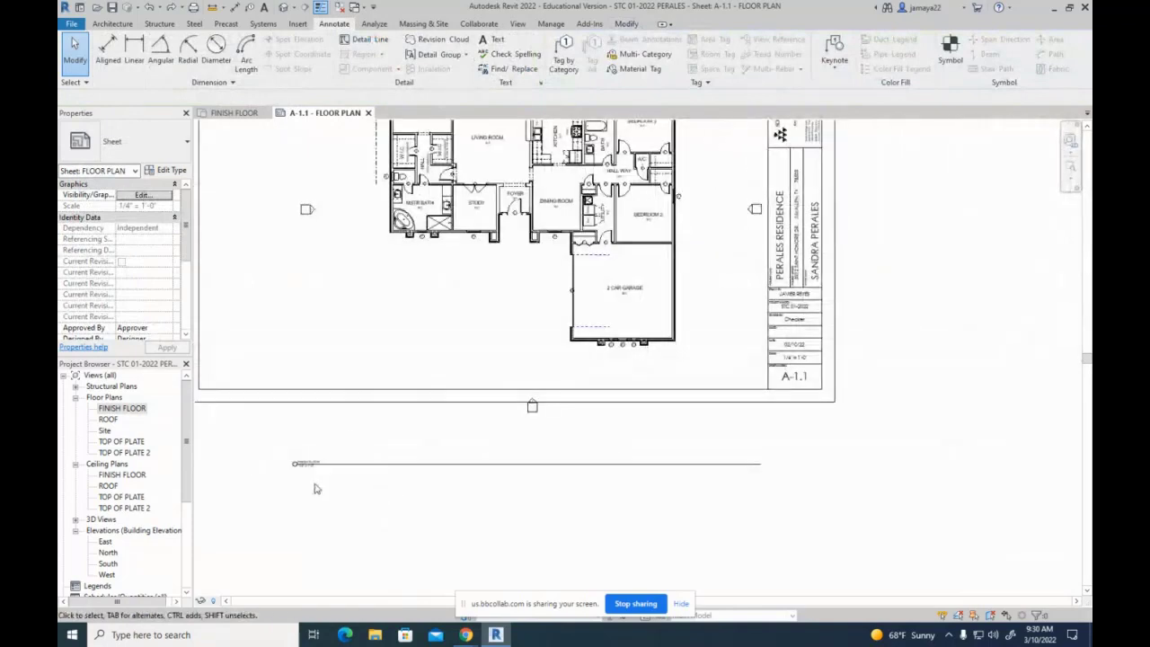
{"action": "left_click", "coordinate": [308, 465]}
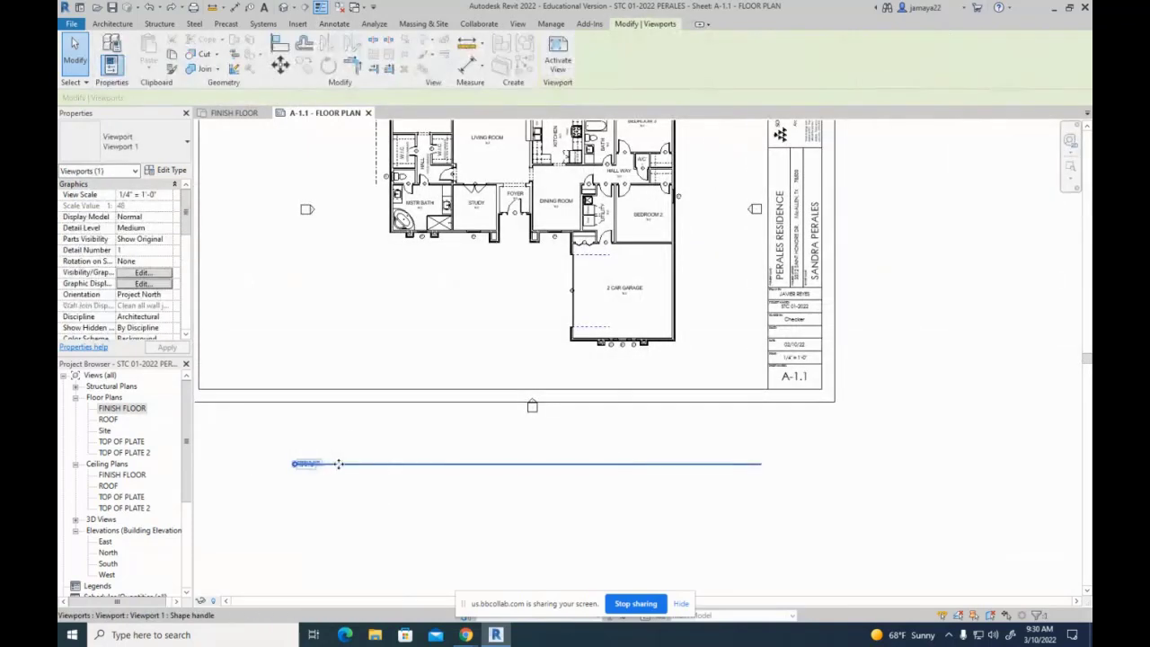
{"action": "mouse_move", "coordinate": [308, 464]}
{"action": "left_mouse_down"}
{"action": "mouse_move", "coordinate": [811, 349]}
{"action": "mouse_move", "coordinate": [742, 378]}
{"action": "left_mouse_up"}
{"action": "left_click", "coordinate": [566, 549]}
{"action": "scroll", "coordinate": [575, 482], "scroll_direction": "down", "scroll_amount": 2}
{"action": "middle_click_drag", "start_coordinate": [583, 331], "coordinate": [529, 331]}
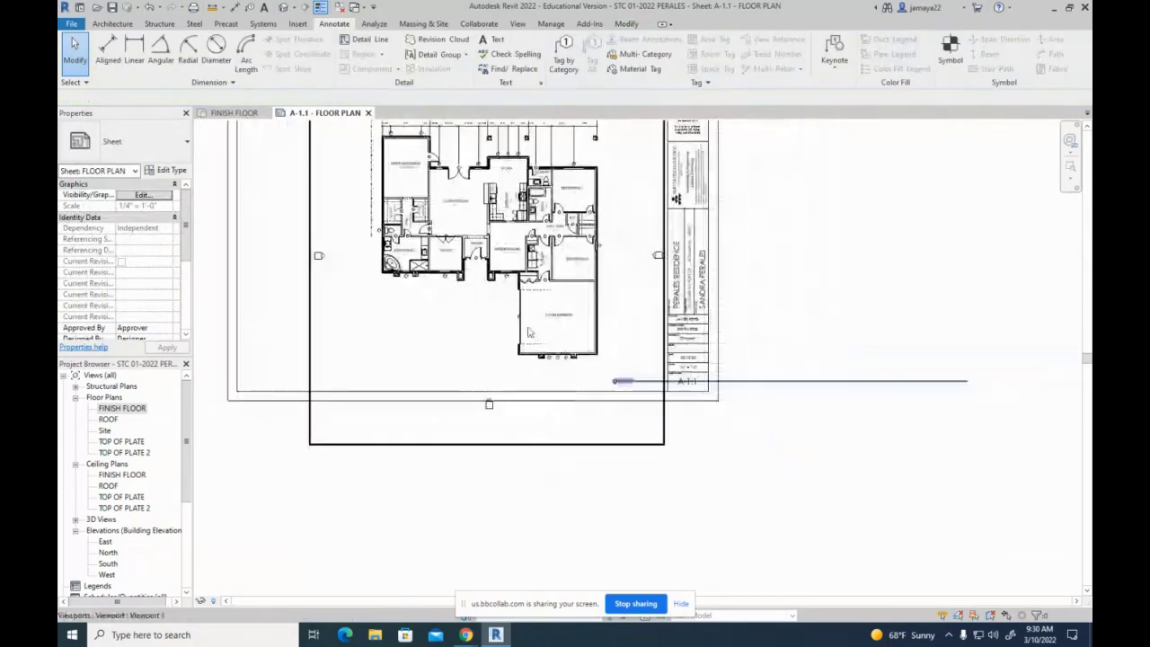
{"action": "scroll", "coordinate": [501, 449], "scroll_direction": "down", "scroll_amount": 1}
{"action": "scroll", "coordinate": [502, 453], "scroll_direction": "down", "scroll_amount": 1}
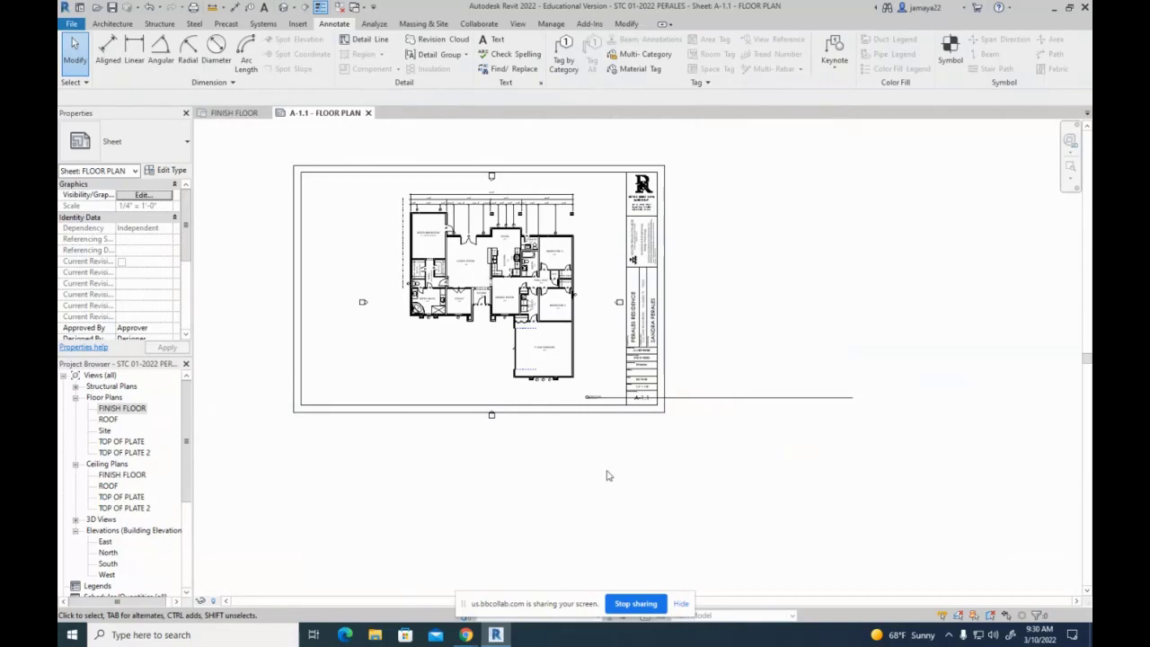
Shorten the view title's line to about the width of the FINISH FLOOR text and check it up close
{"action": "left_click", "coordinate": [453, 379]}
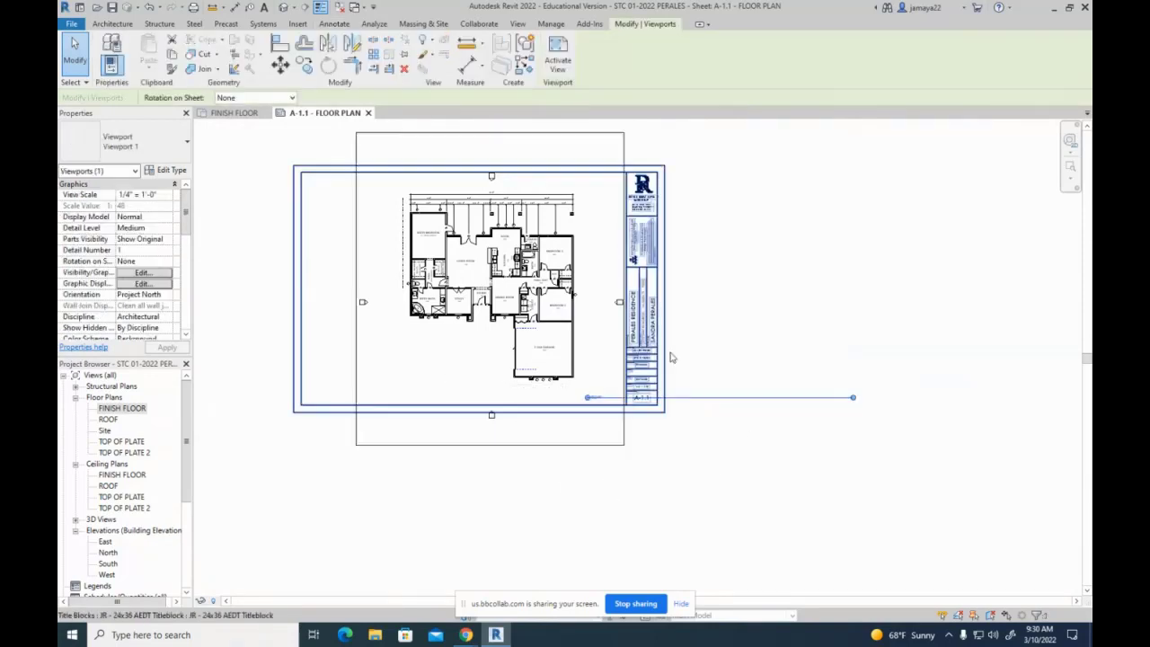
{"action": "left_click_drag", "start_coordinate": [856, 402], "coordinate": [604, 492]}
{"action": "left_click", "coordinate": [591, 529]}
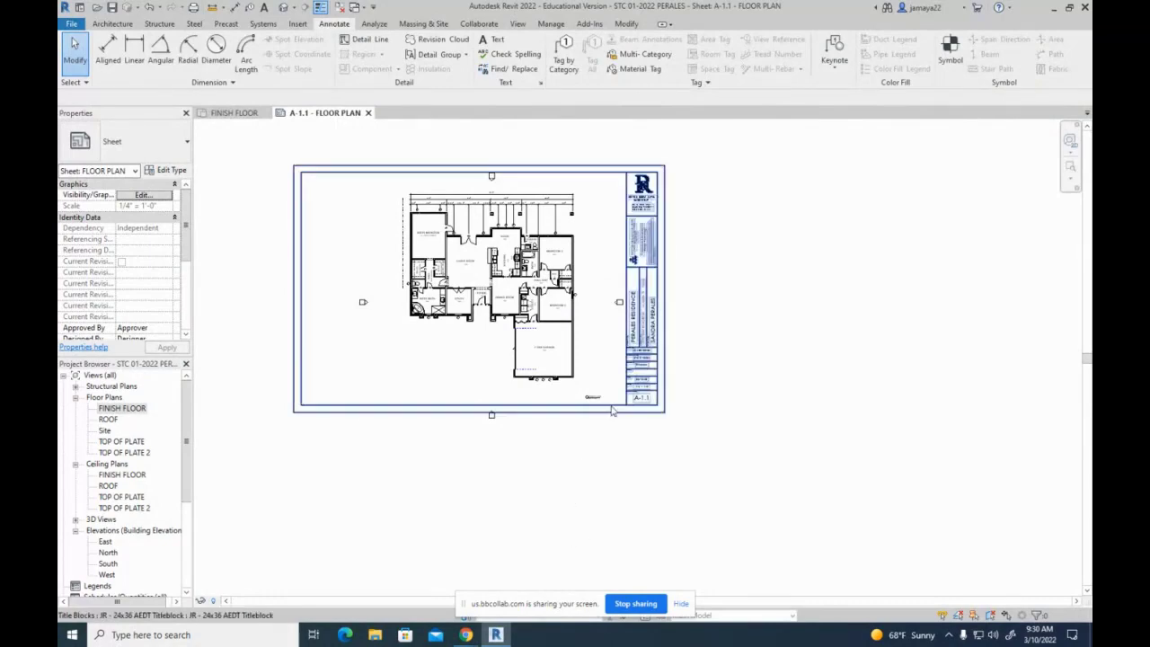
{"action": "scroll", "coordinate": [593, 400], "scroll_direction": "up", "scroll_amount": 8}
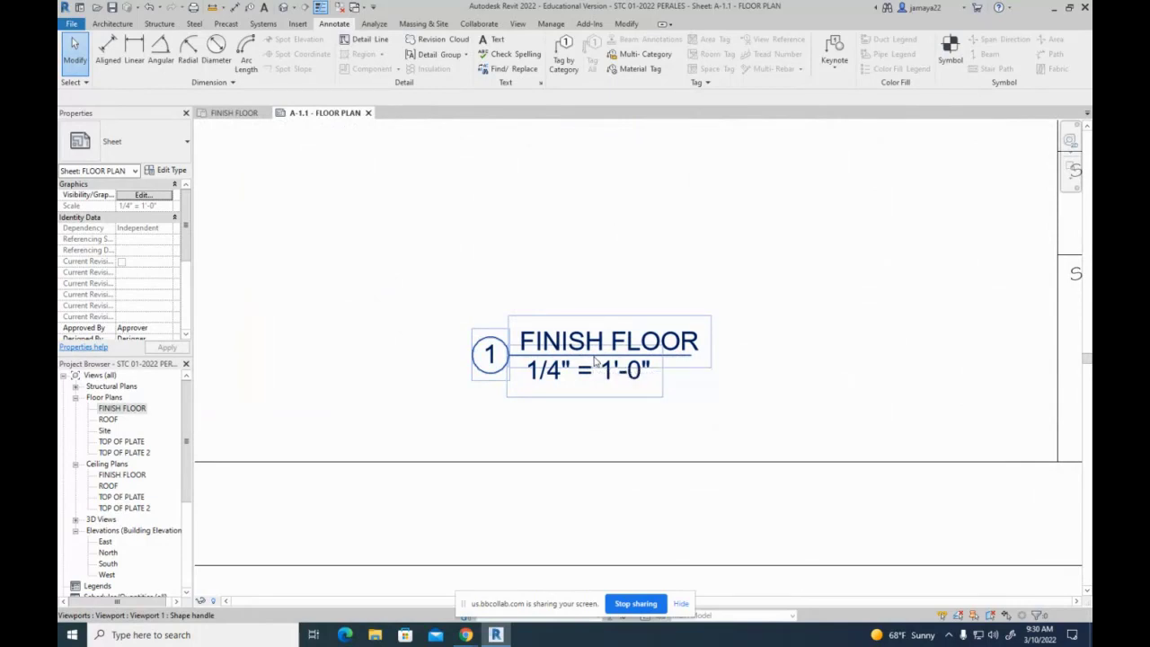
{"action": "scroll", "coordinate": [694, 341], "scroll_direction": "down", "scroll_amount": 6}
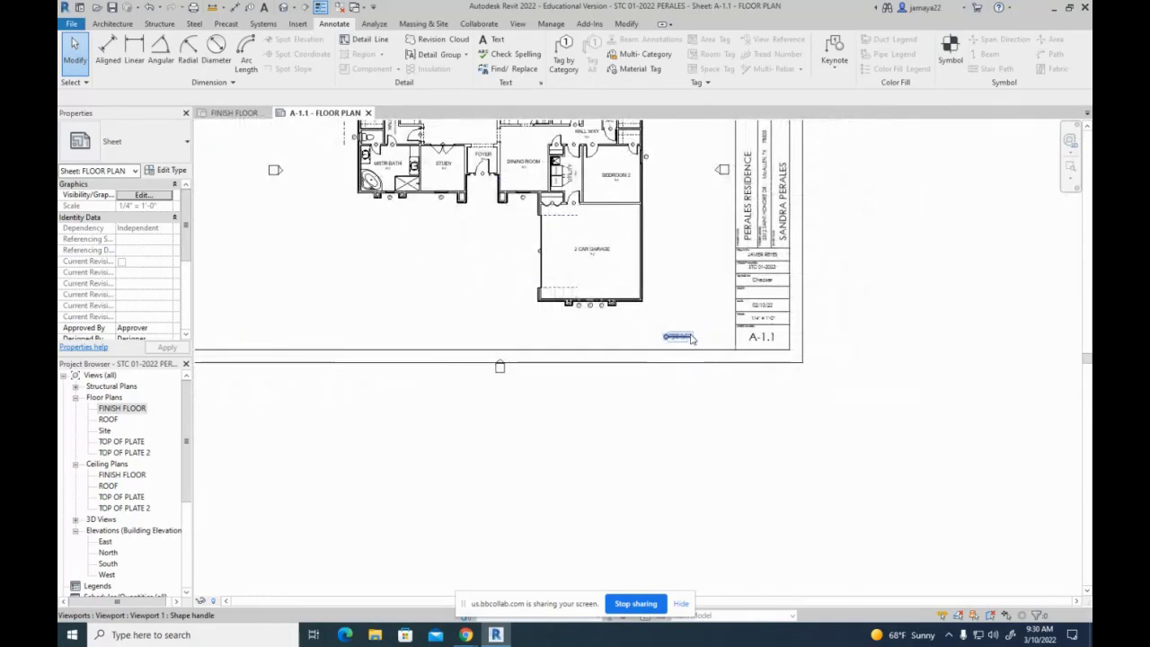
{"action": "scroll", "coordinate": [694, 341], "scroll_direction": "down", "scroll_amount": 2}
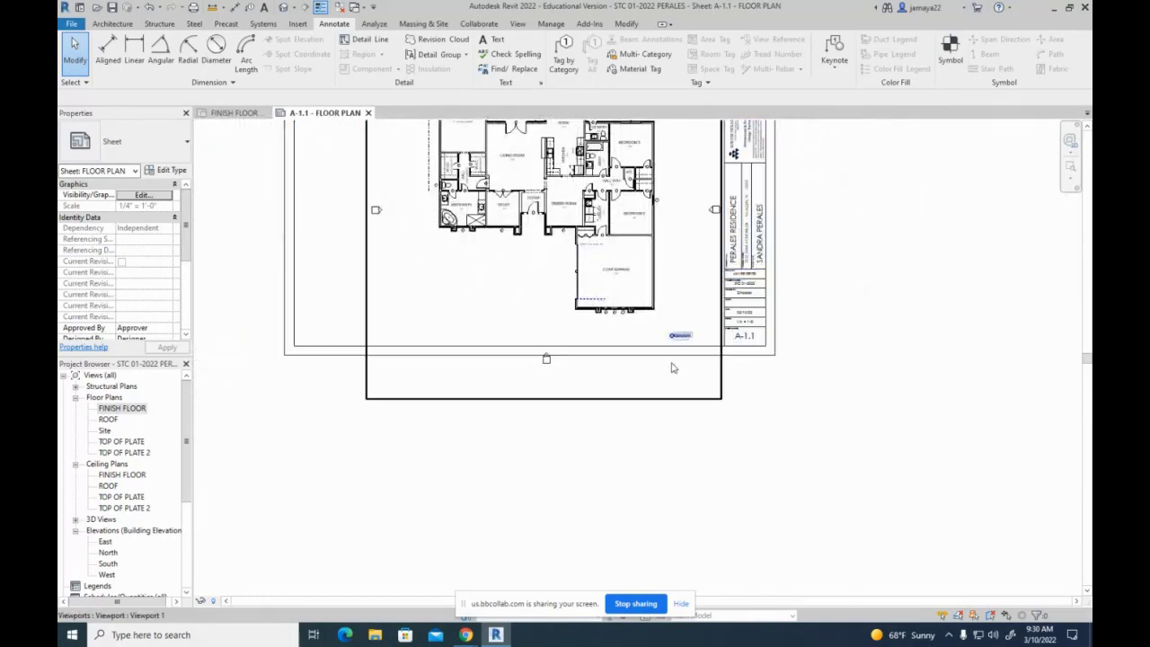
{"action": "scroll", "coordinate": [699, 334], "scroll_direction": "up", "scroll_amount": 8}
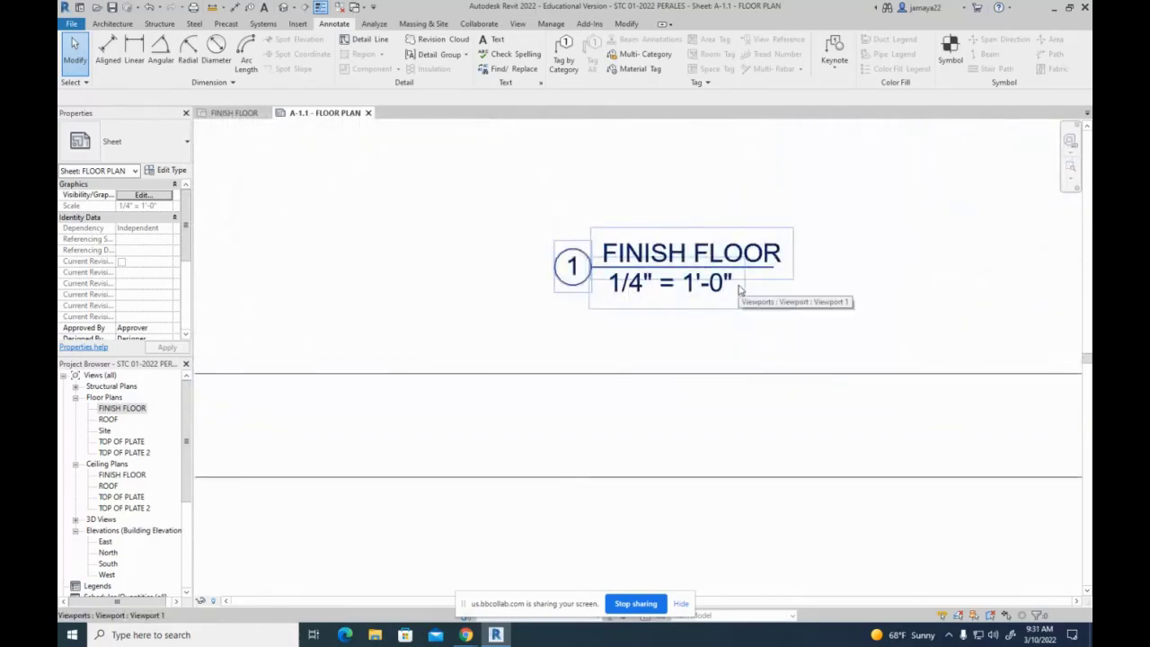
{"action": "scroll", "coordinate": [739, 289], "scroll_direction": "down", "scroll_amount": 5}
{"action": "scroll", "coordinate": [741, 270], "scroll_direction": "up", "scroll_amount": 5}
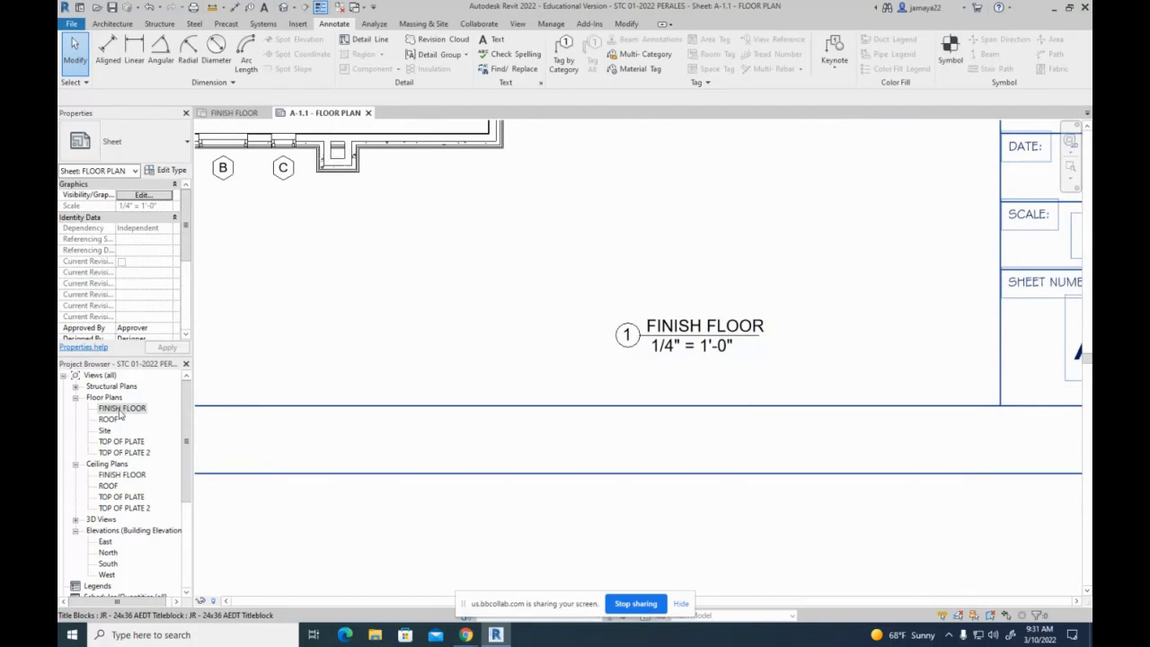
Open the South elevation, examine the FINISH FLOOR level label, and bring the project's sheet list into view
{"action": "double_click", "coordinate": [108, 564]}
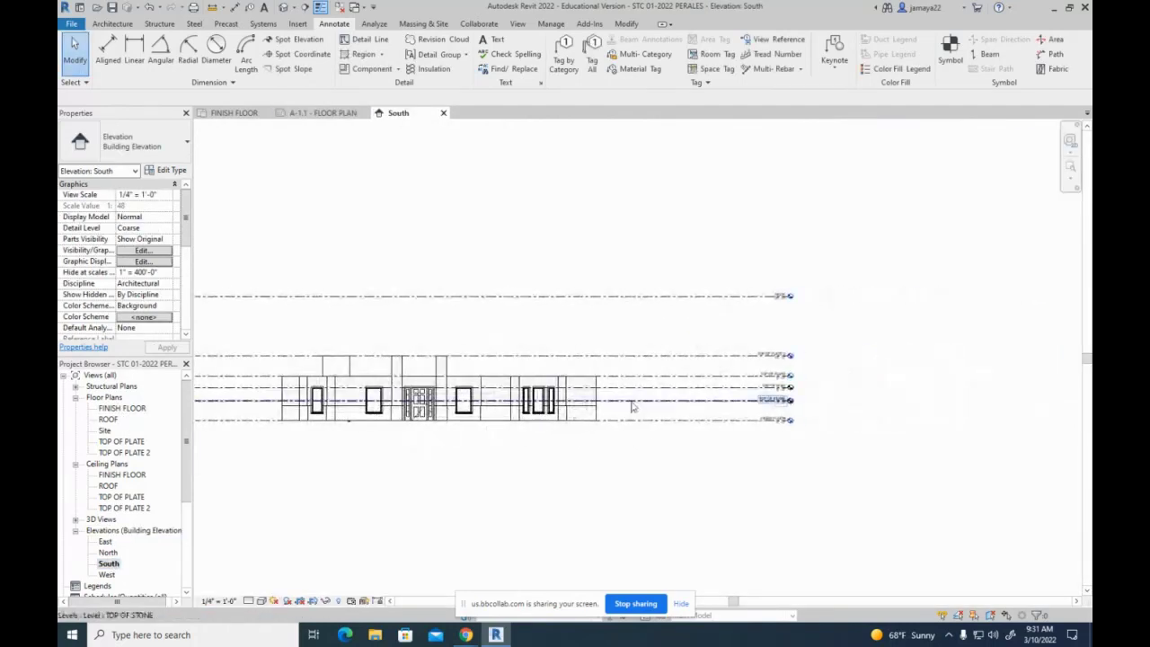
{"action": "scroll", "coordinate": [754, 412], "scroll_direction": "up", "scroll_amount": 5}
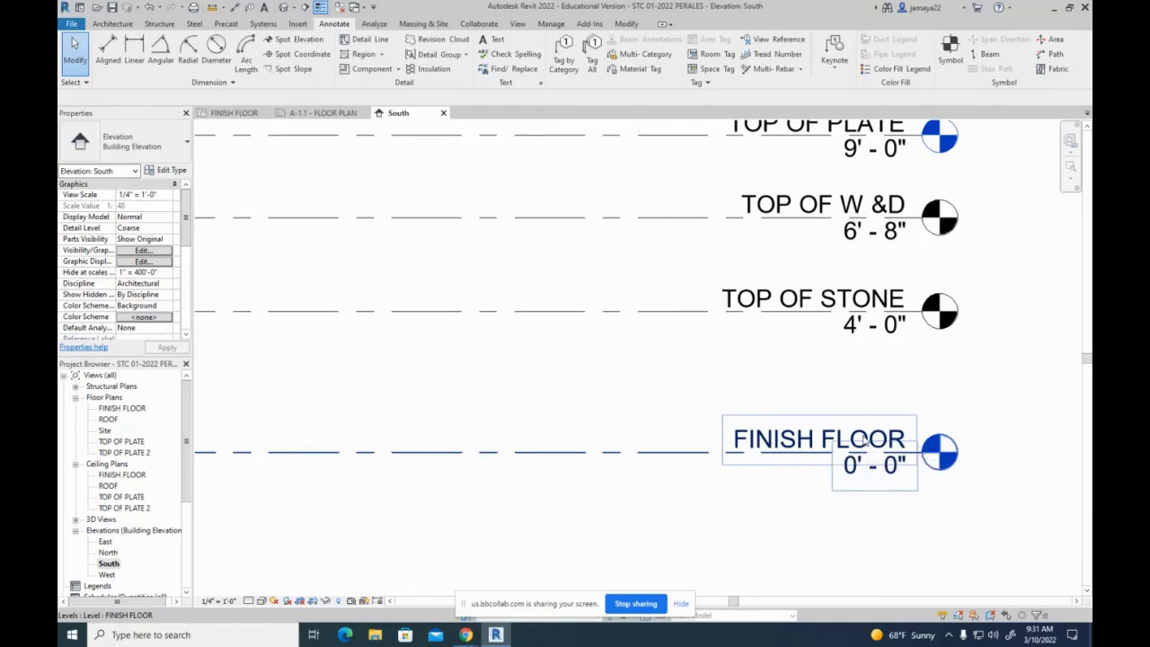
{"action": "scroll", "coordinate": [862, 441], "scroll_direction": "down", "scroll_amount": 4}
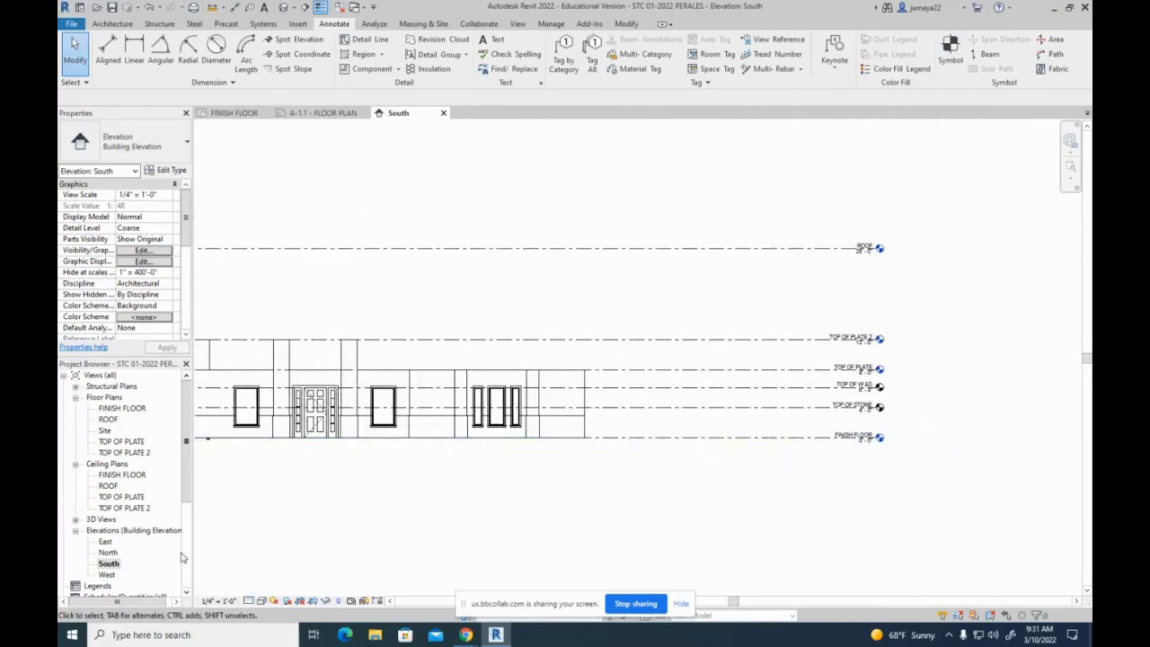
{"action": "scroll", "coordinate": [126, 568], "scroll_direction": "down", "scroll_amount": 3}
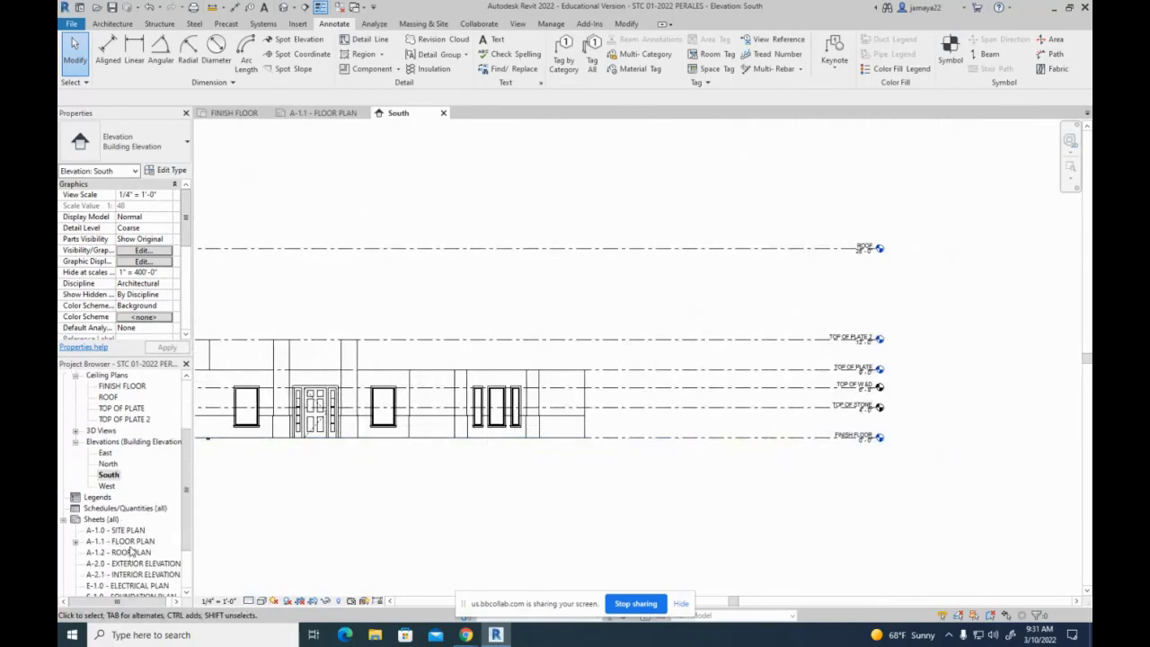
Return to sheet A-1.1 - FLOOR PLAN and set the plan viewport's Title on Sheet to FLOOR PLAN
{"action": "double_click", "coordinate": [126, 542]}
{"action": "scroll", "coordinate": [530, 457], "scroll_direction": "down", "scroll_amount": 2}
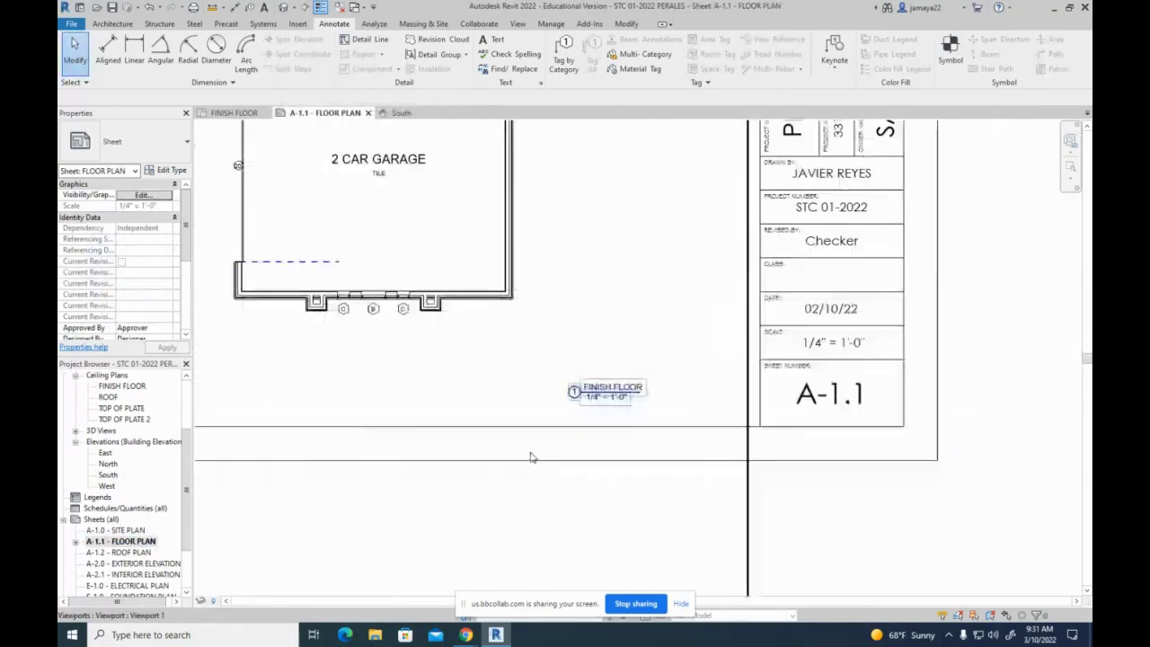
{"action": "scroll", "coordinate": [724, 476], "scroll_direction": "down", "scroll_amount": 4}
{"action": "scroll", "coordinate": [726, 478], "scroll_direction": "down", "scroll_amount": 1}
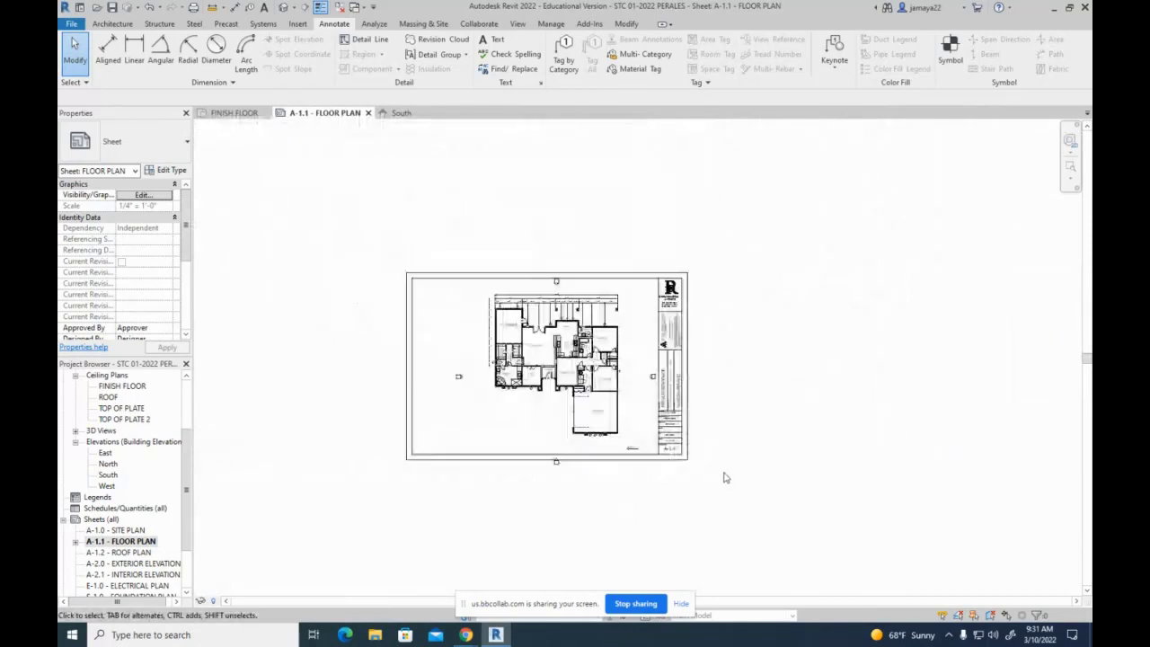
{"action": "left_click", "coordinate": [614, 414]}
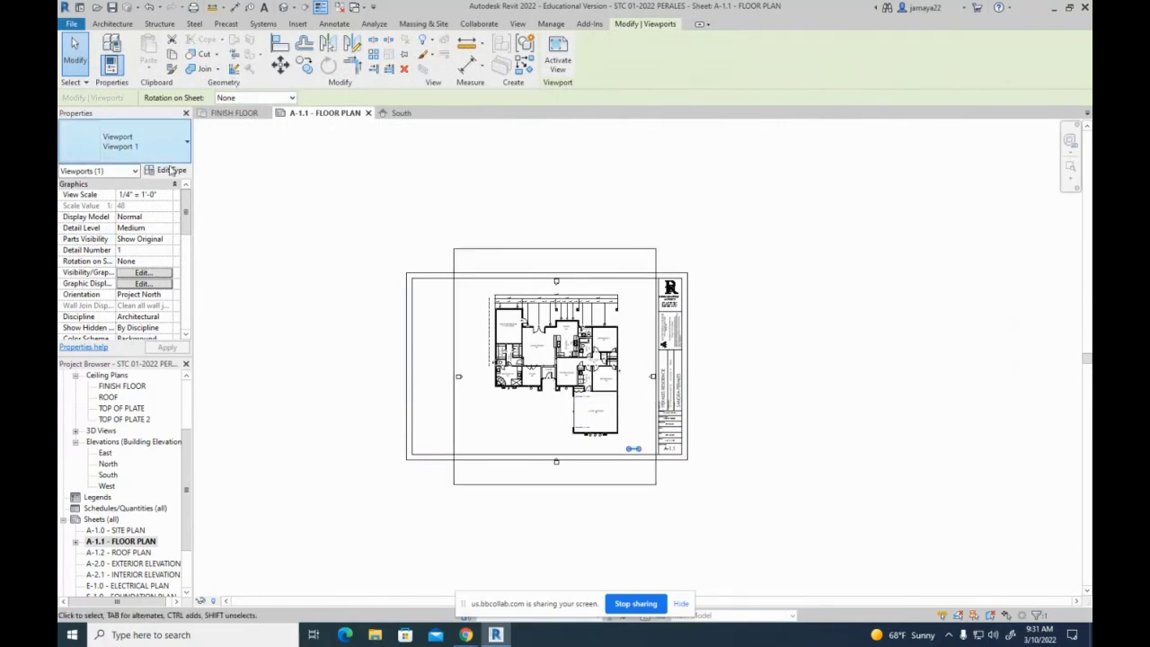
{"action": "left_click_drag", "start_coordinate": [186, 222], "coordinate": [185, 310]}
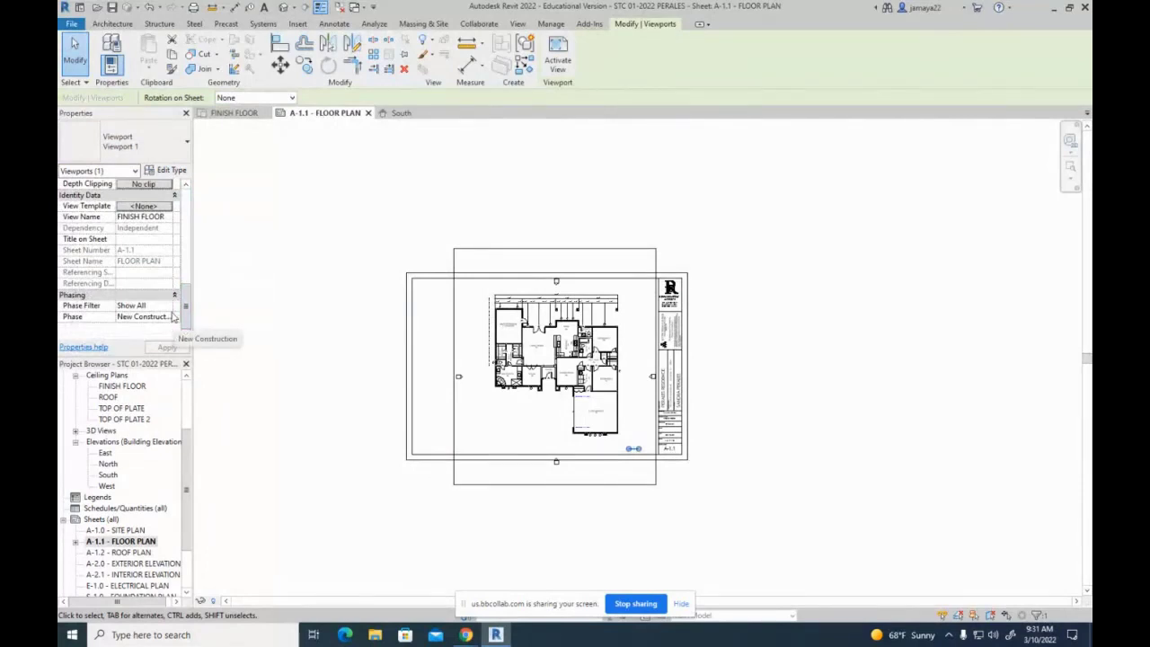
{"action": "left_click", "coordinate": [134, 240]}
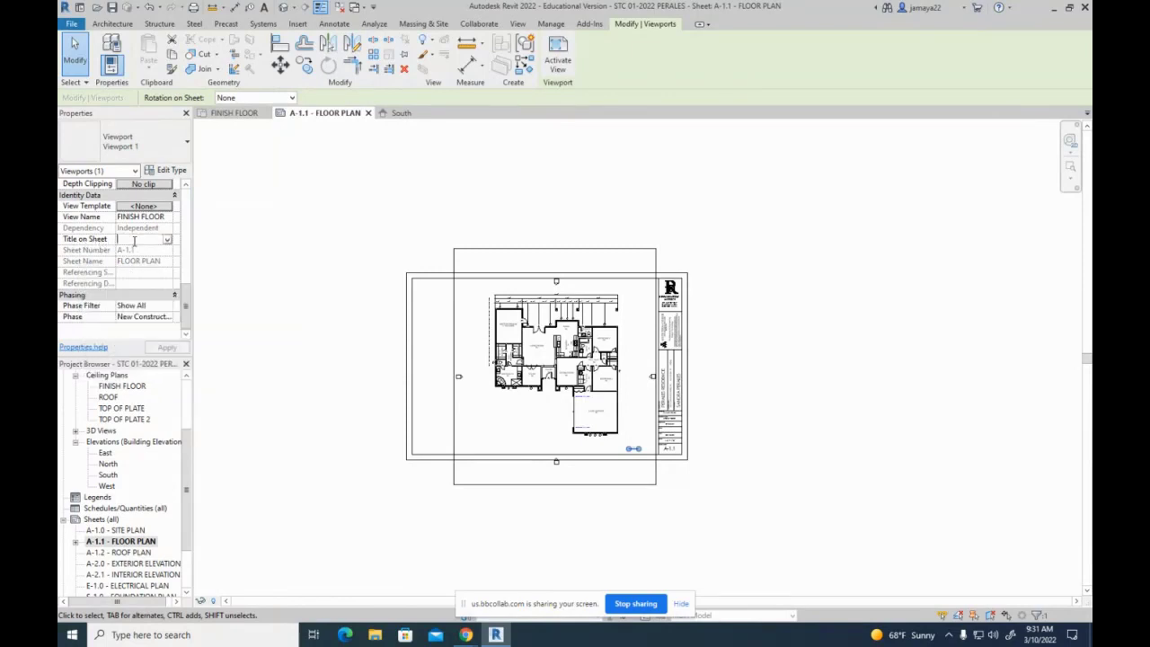
{"action": "type", "text": "FLOOR PLAN"}
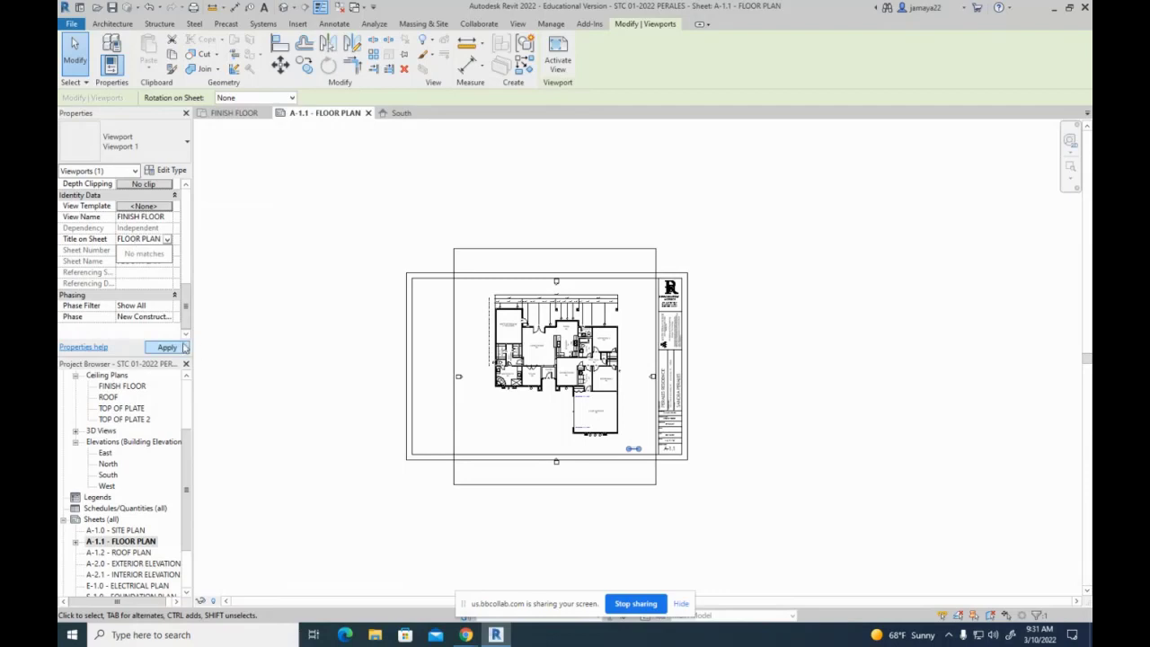
{"action": "left_click", "coordinate": [180, 348]}
Examine the view title beside the sheet number box up close and review the plan viewport's Title on Sheet property
{"action": "scroll", "coordinate": [659, 460], "scroll_direction": "up", "scroll_amount": 10}
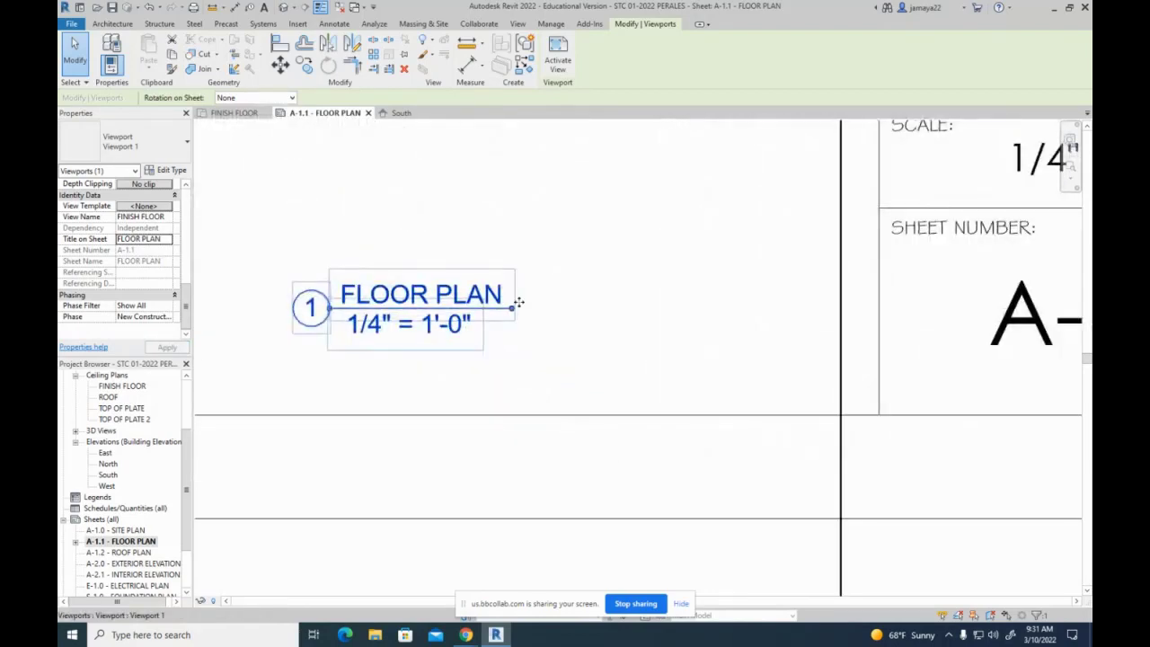
{"action": "scroll", "coordinate": [512, 310], "scroll_direction": "down", "scroll_amount": 8}
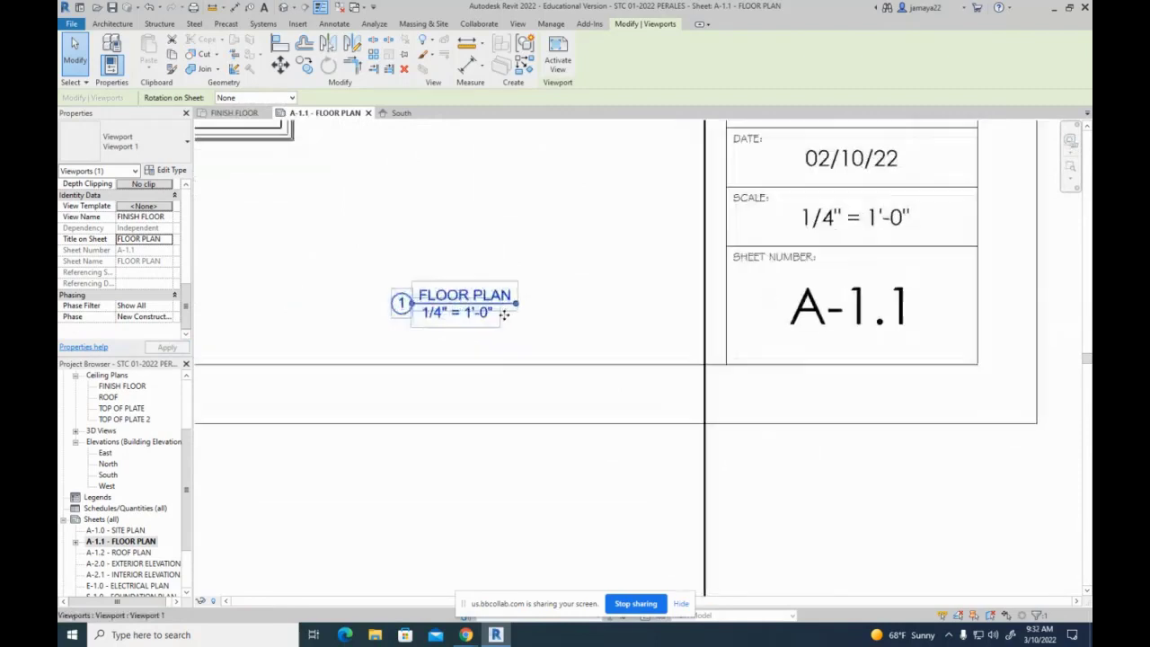
{"action": "left_click", "coordinate": [644, 445]}
{"action": "scroll", "coordinate": [644, 446], "scroll_direction": "down", "scroll_amount": 3}
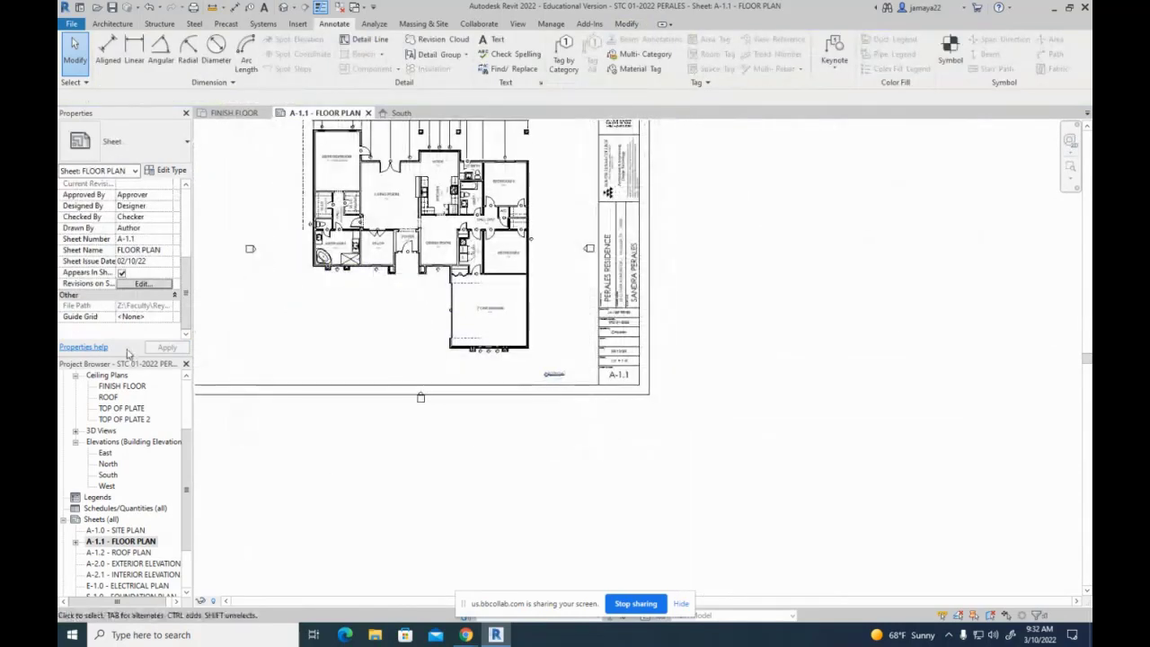
{"action": "scroll", "coordinate": [117, 445], "scroll_direction": "up", "scroll_amount": 3}
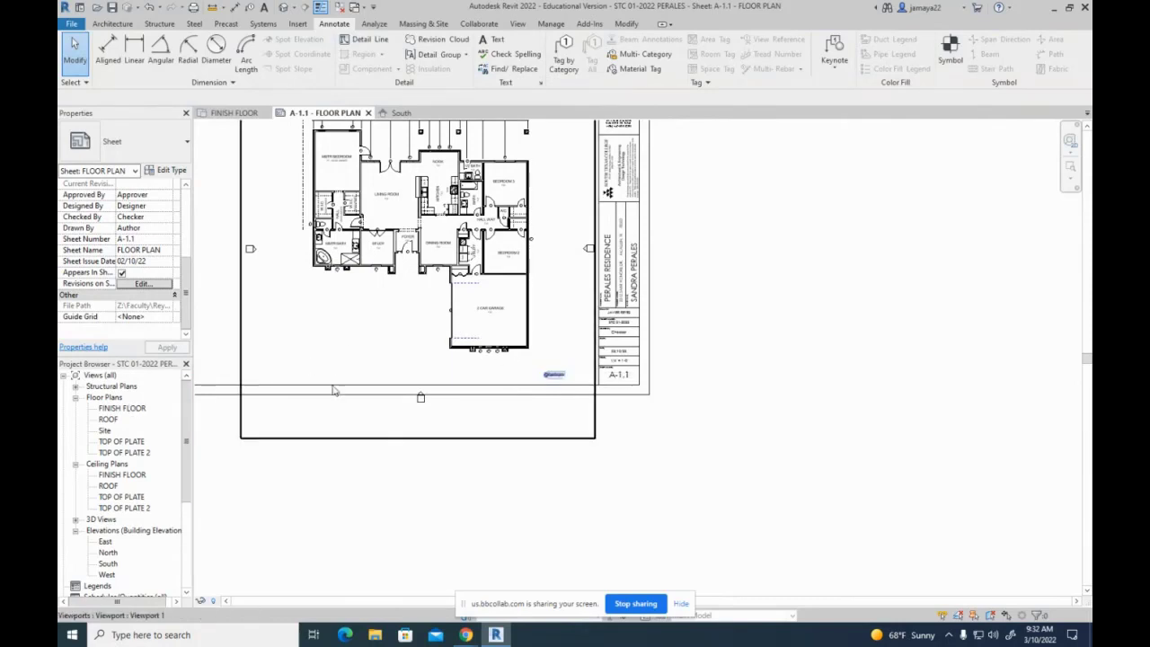
{"action": "left_click", "coordinate": [385, 330]}
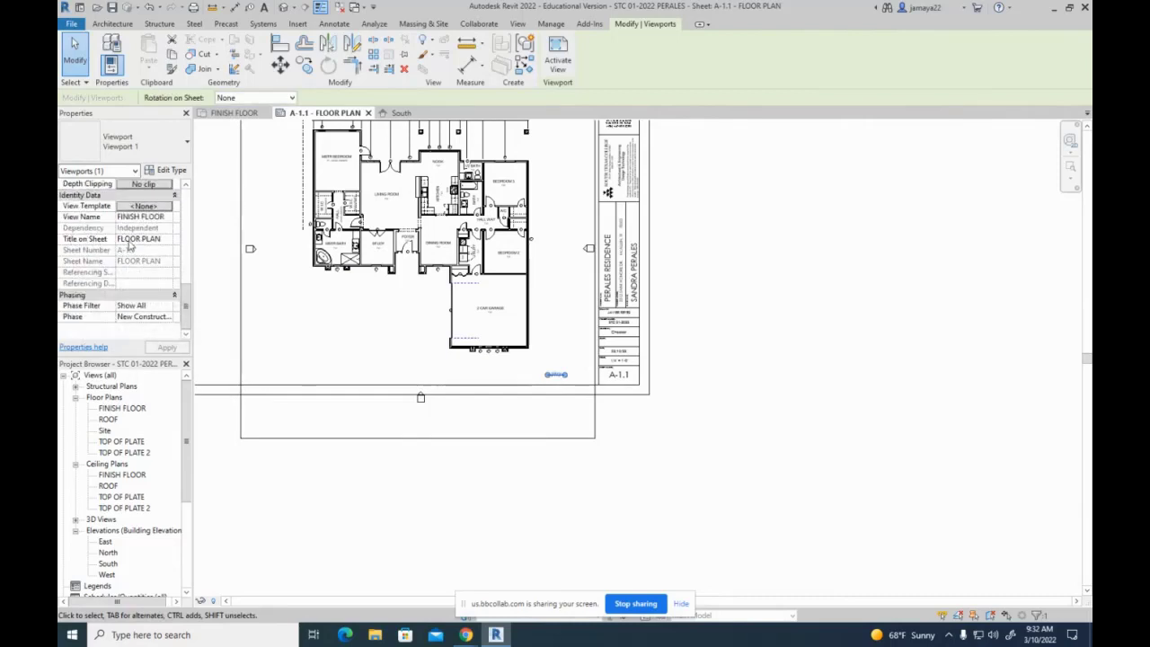
{"action": "scroll", "coordinate": [557, 378], "scroll_direction": "up", "scroll_amount": 4}
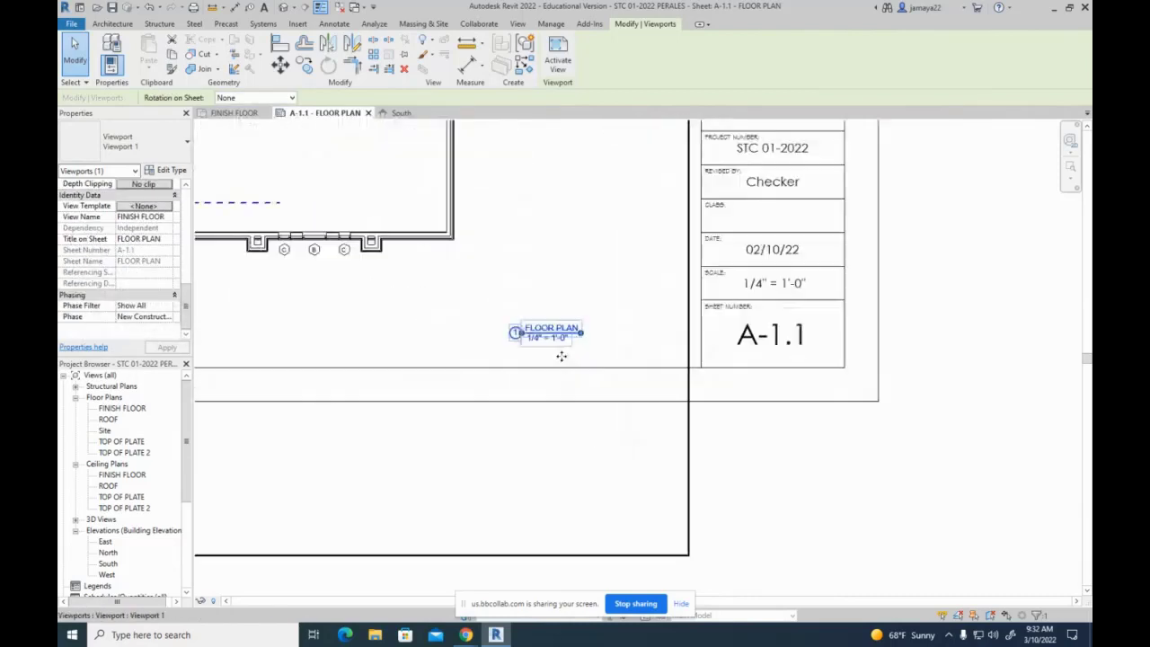
{"action": "scroll", "coordinate": [561, 356], "scroll_direction": "up", "scroll_amount": 2}
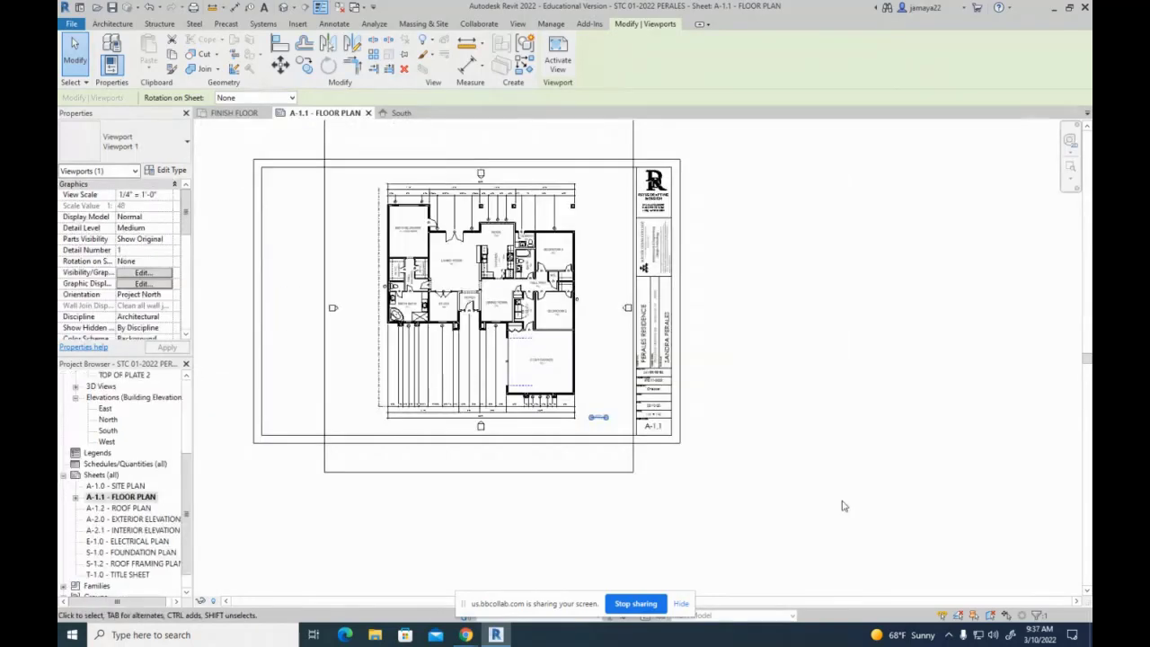